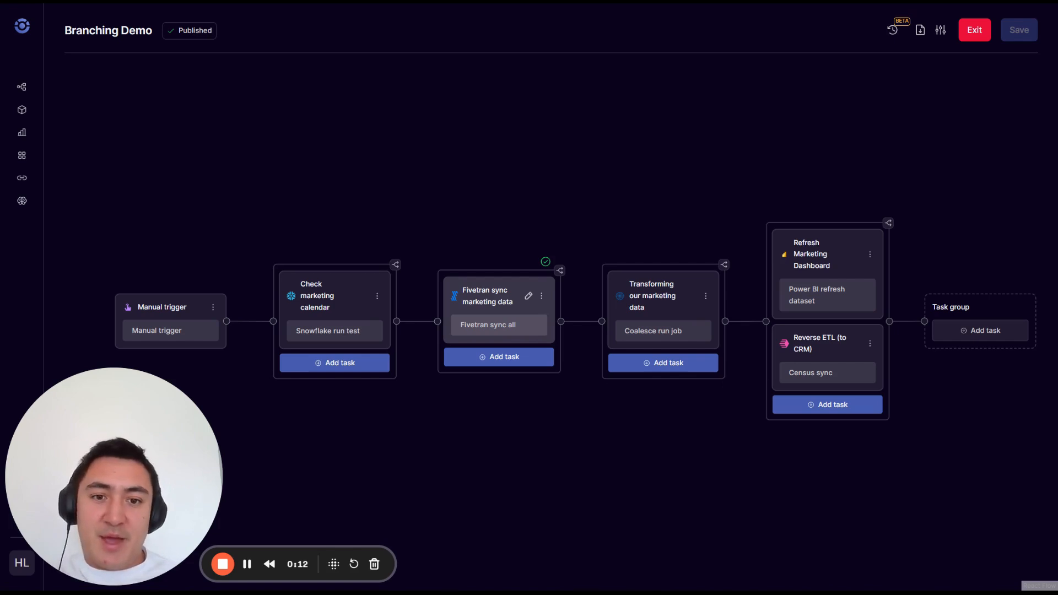
left_click_drag(529, 432, 562, 421)
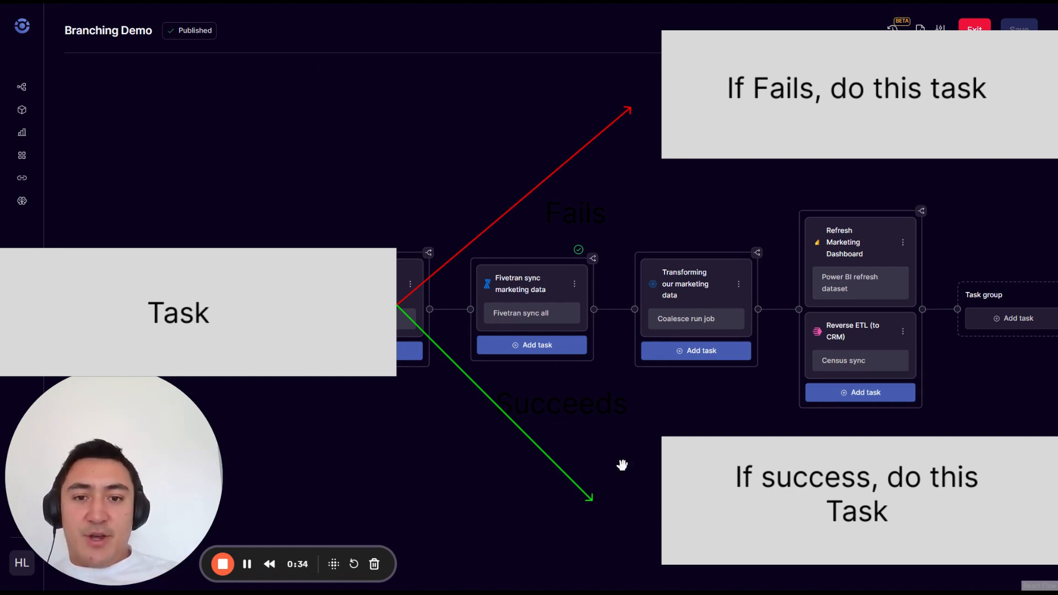
mouse_move(558, 448)
left_mouse_down()
mouse_move(602, 413)
mouse_move(633, 425)
mouse_move(609, 381)
left_mouse_up()
mouse_move(417, 228)
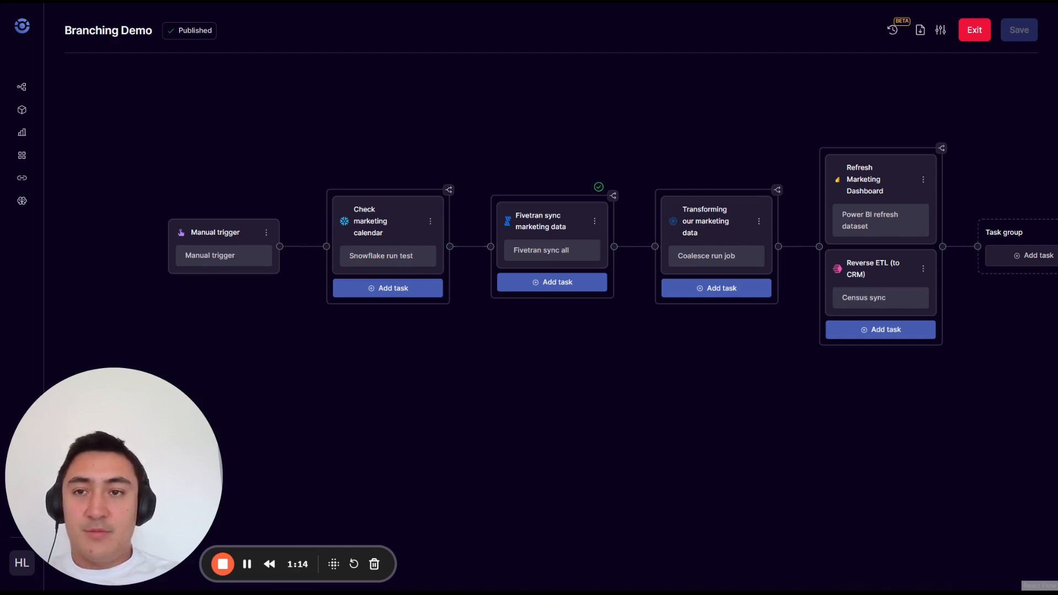
left_click_drag(451, 303, 443, 376)
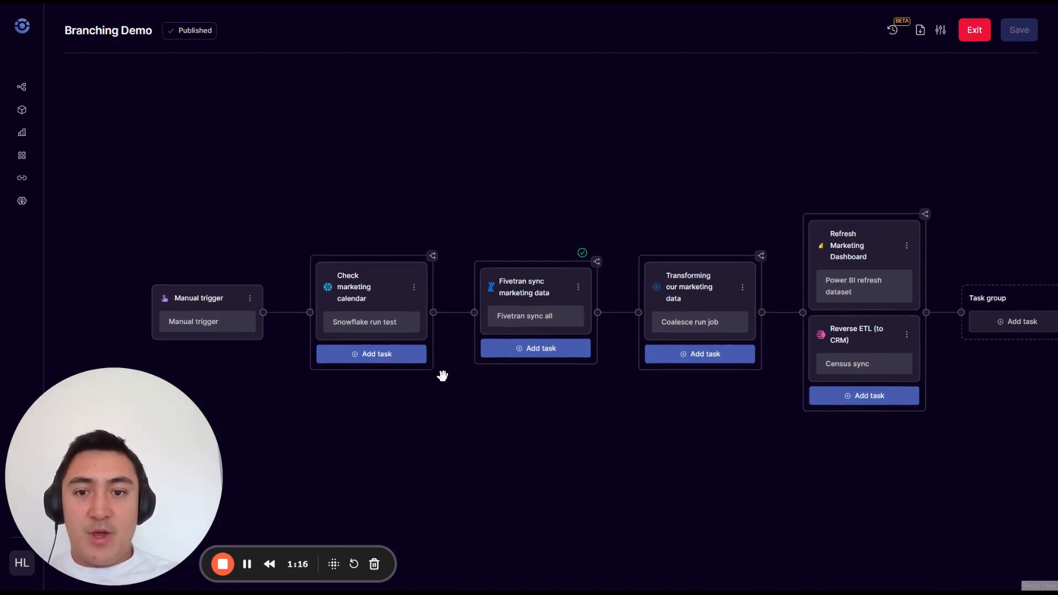
Step: Open the Check marketing calendar task for editing and choose Snowflake run test as its integration job
left_click(402, 288)
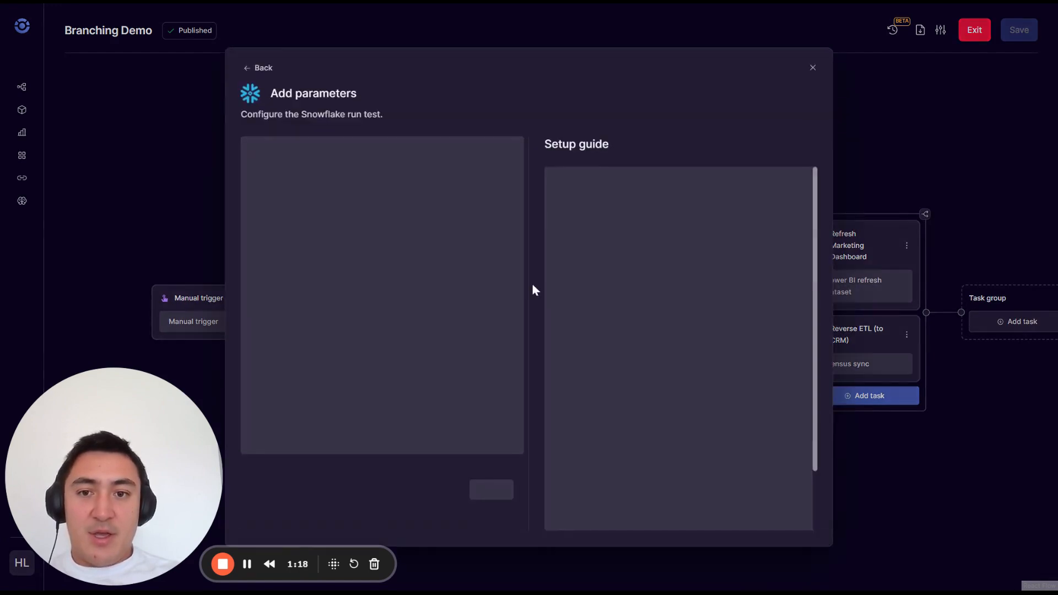
left_click(262, 67)
scroll(496, 406, "down", 8)
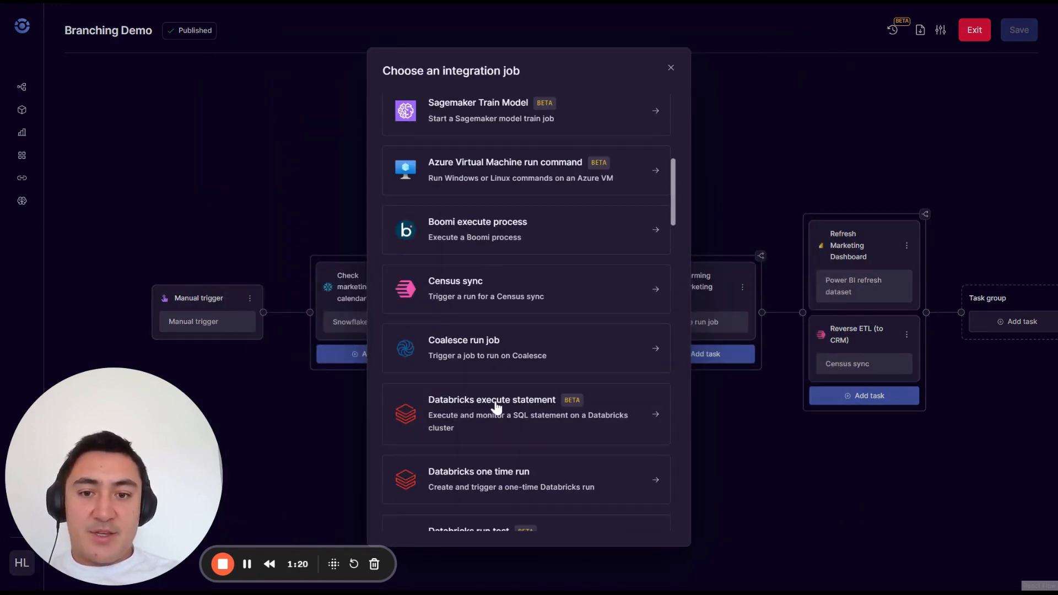
scroll(496, 407, "down", 20)
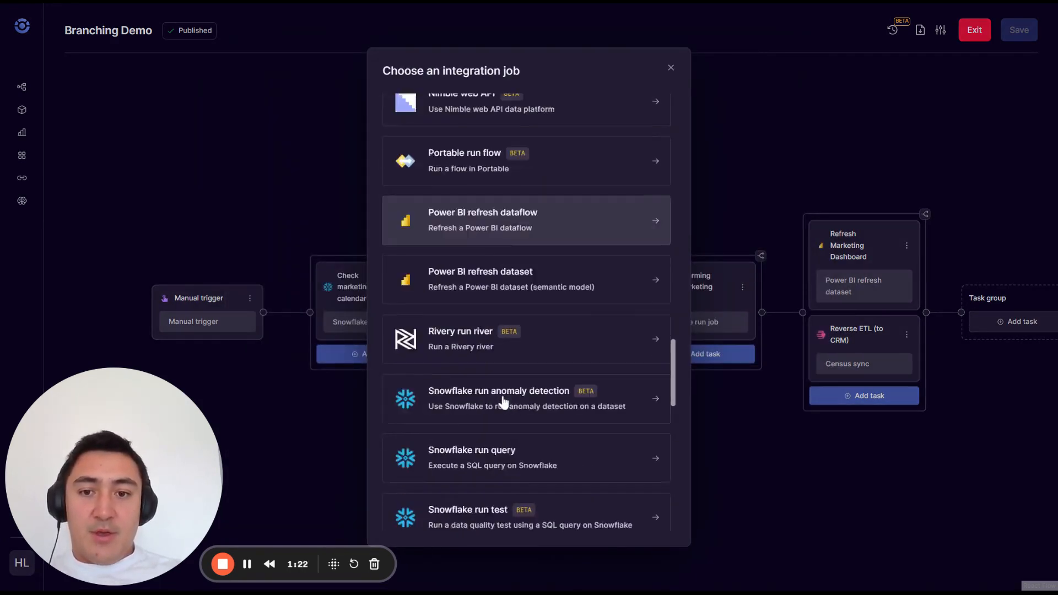
scroll(502, 398, "down", 3)
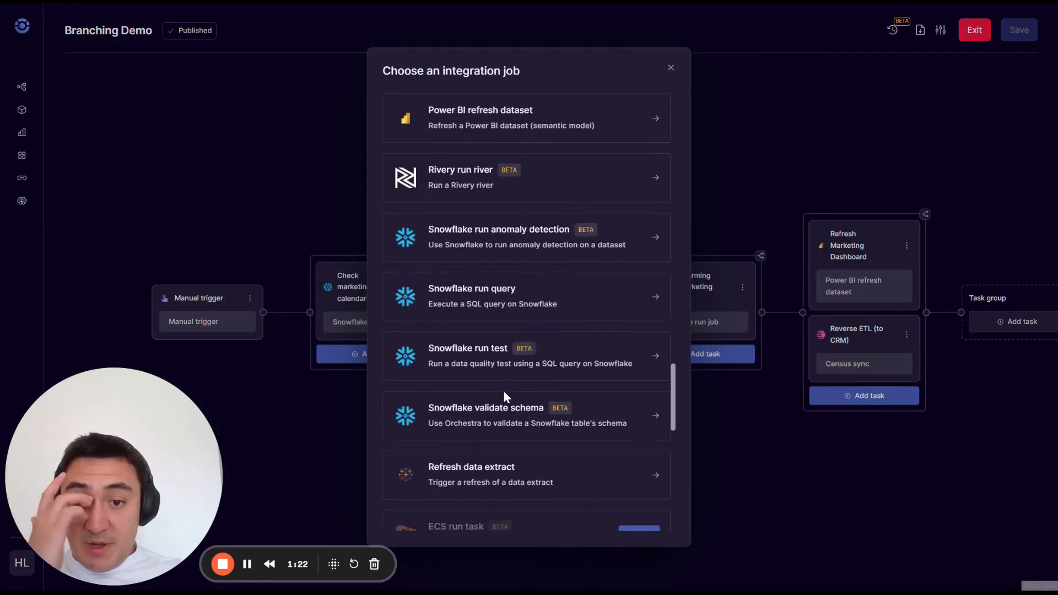
left_click(550, 358)
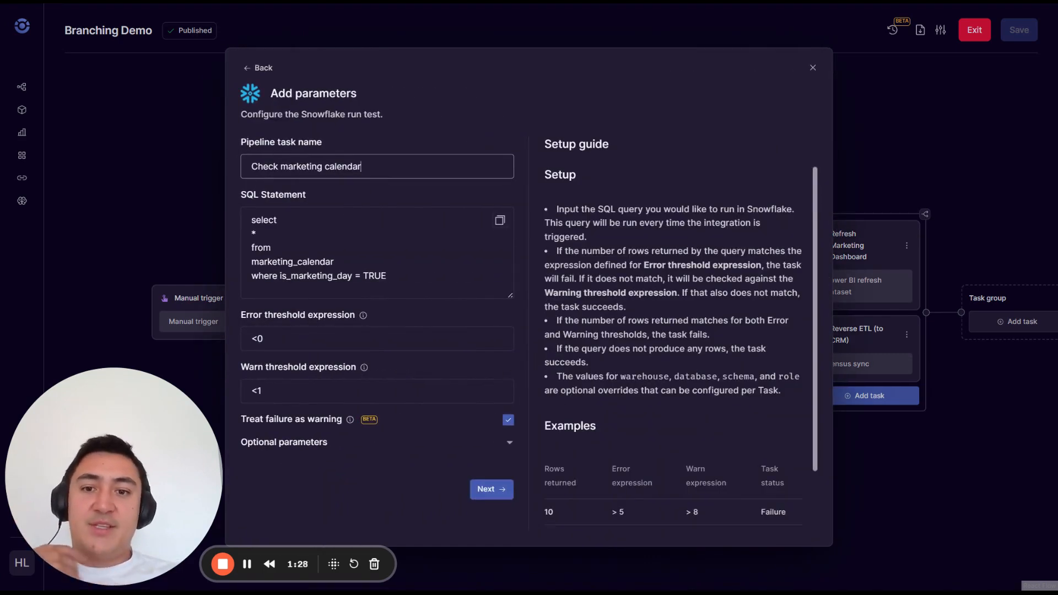
Step: Add the line "and current_date() = date" to the end of the SQL statement of the Check marketing calendar test
left_click_drag(388, 277, 250, 220)
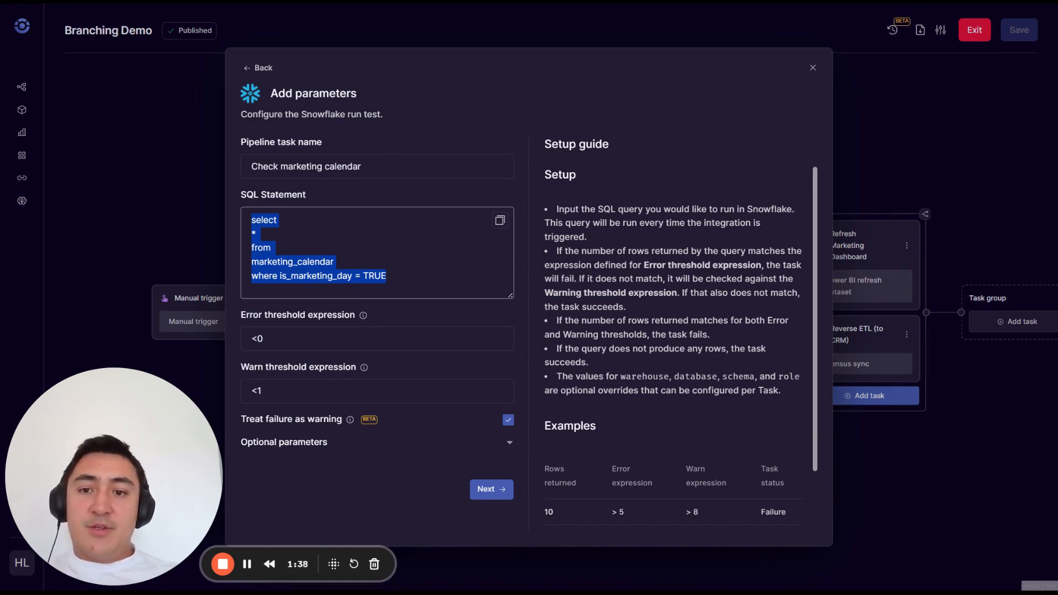
left_click(258, 235)
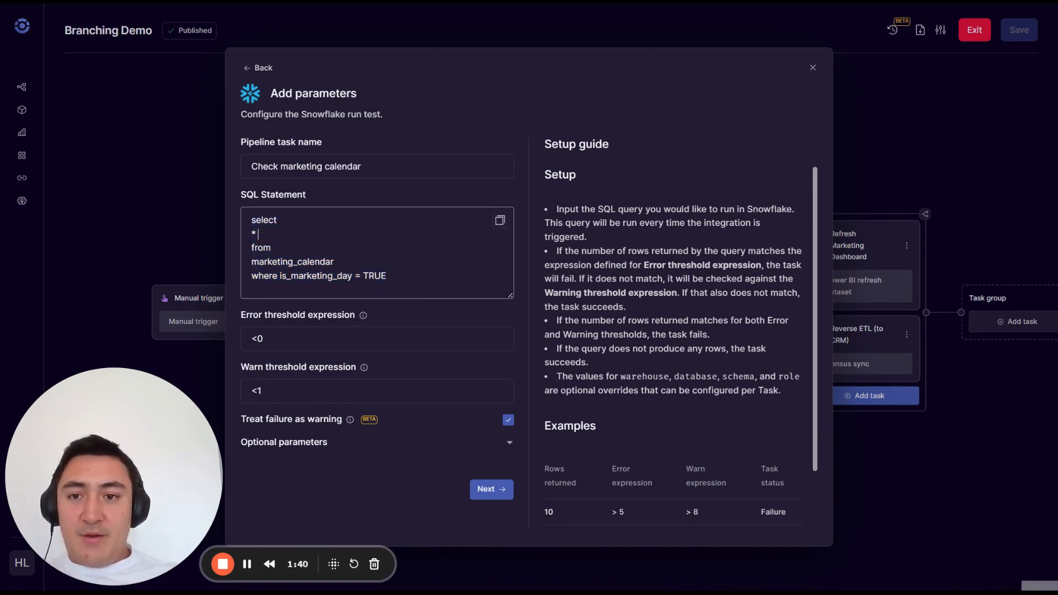
double_click(297, 262)
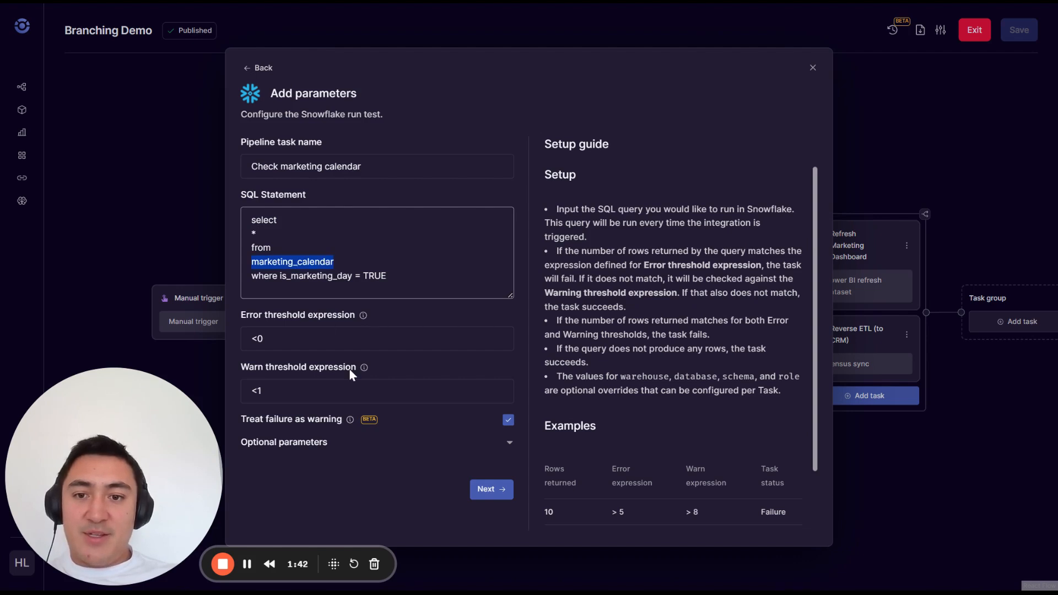
left_click_drag(387, 276, 251, 276)
left_click(387, 276)
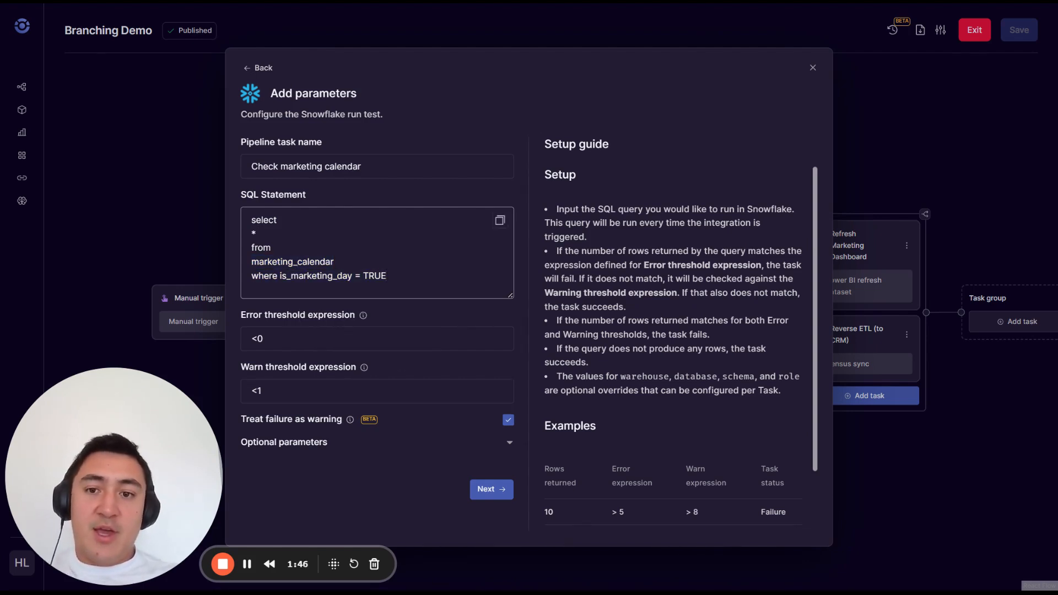
key("Return")
type("and c")
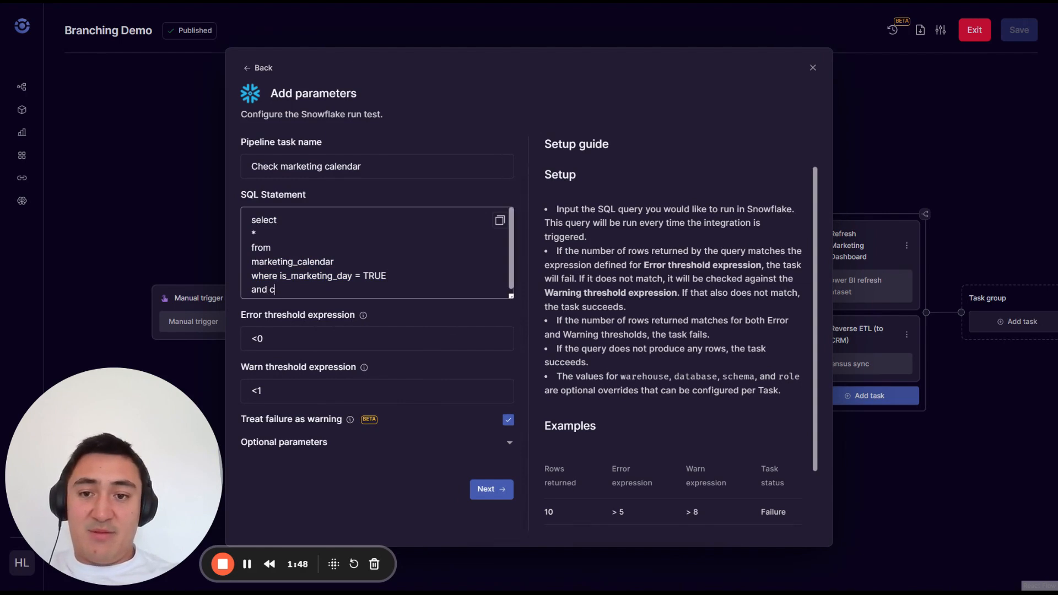
type("urrent_date() =")
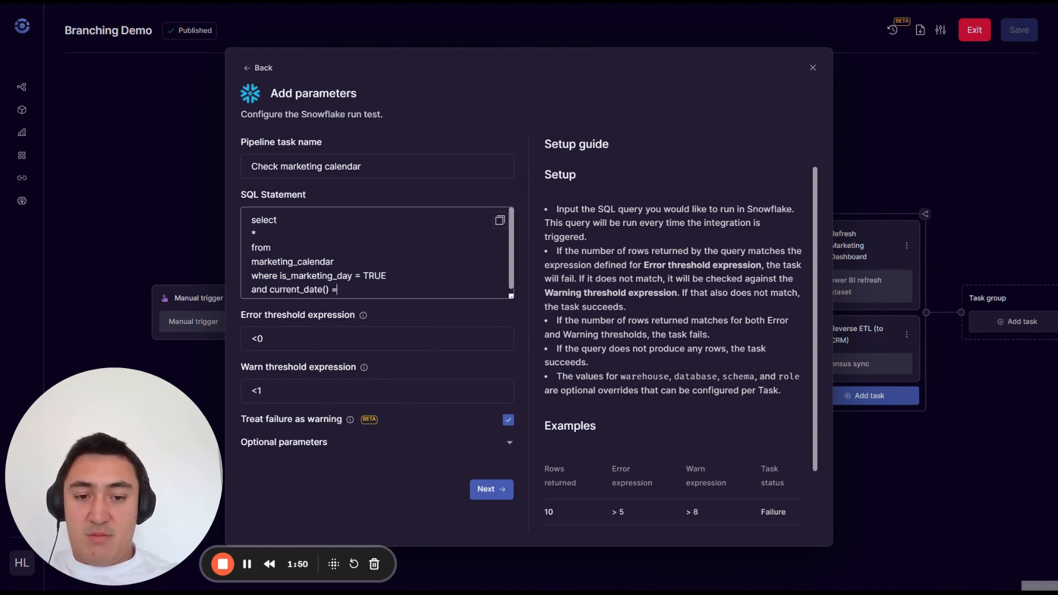
type(" dat")
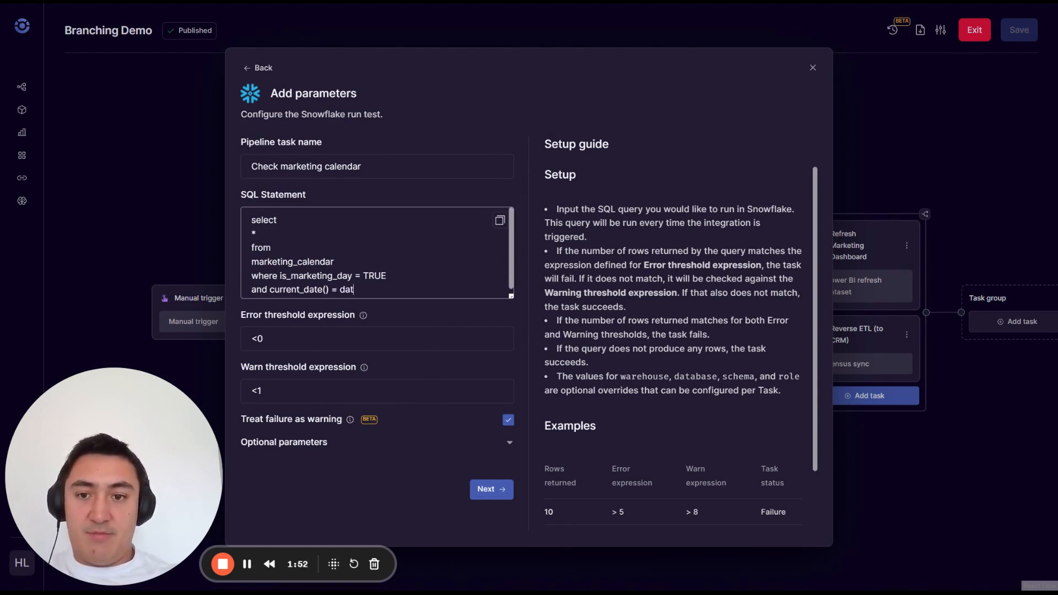
type("e")
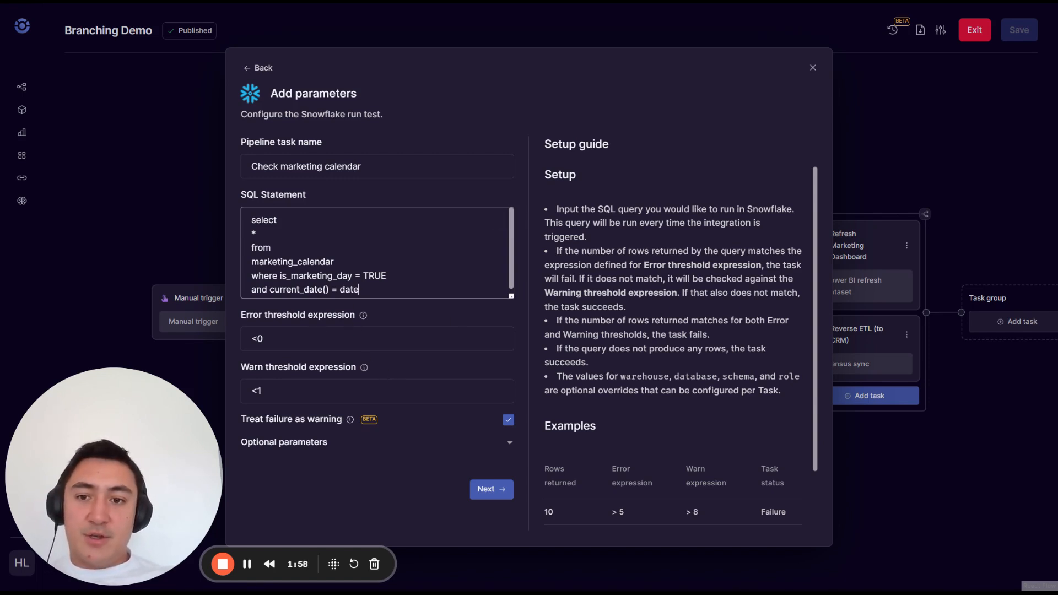
Step: Turn off Treat failure as warning for the Check marketing calendar test and confirm the task parameters
left_click(258, 339)
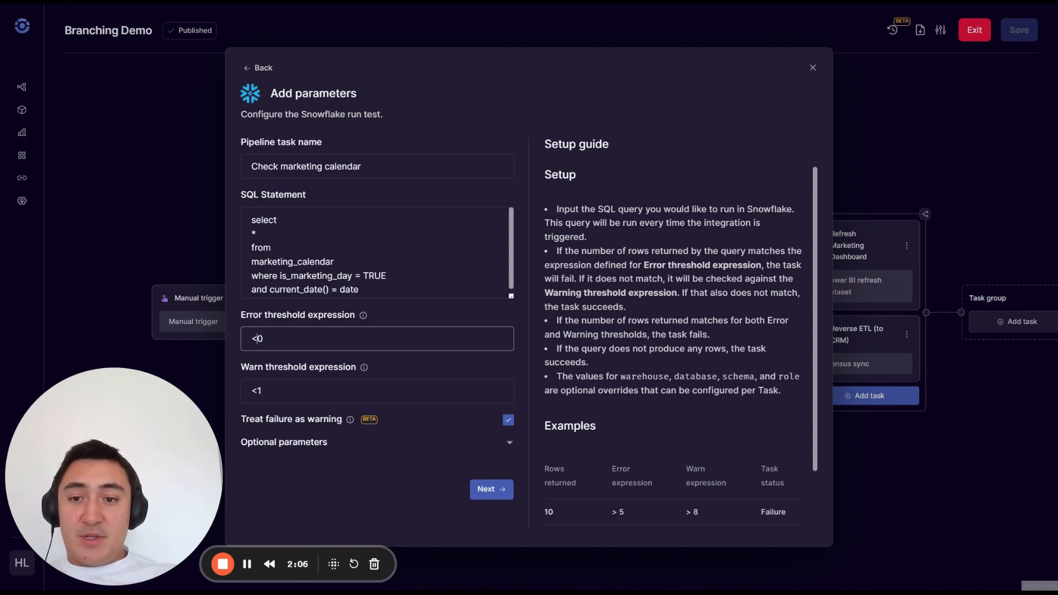
key("Right")
key("shift+Left")
key("shift+Left")
key("Right")
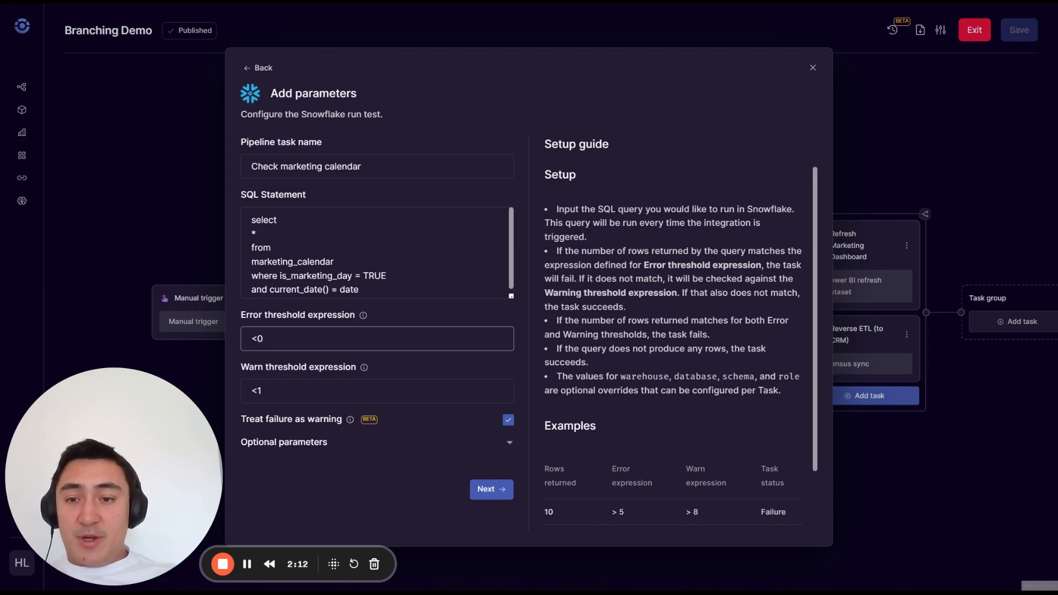
left_click(510, 422)
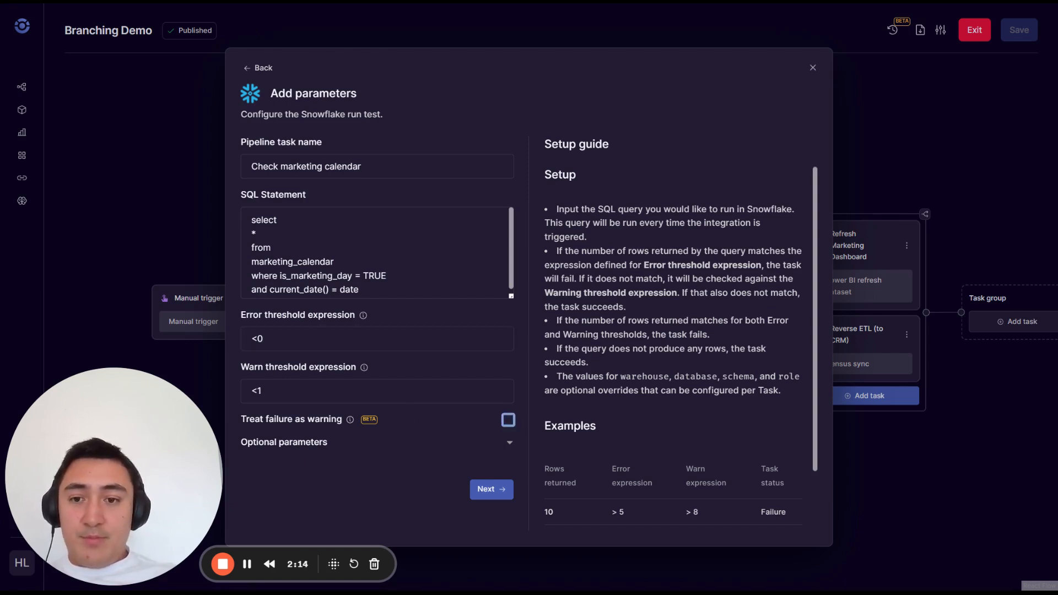
left_click(386, 391)
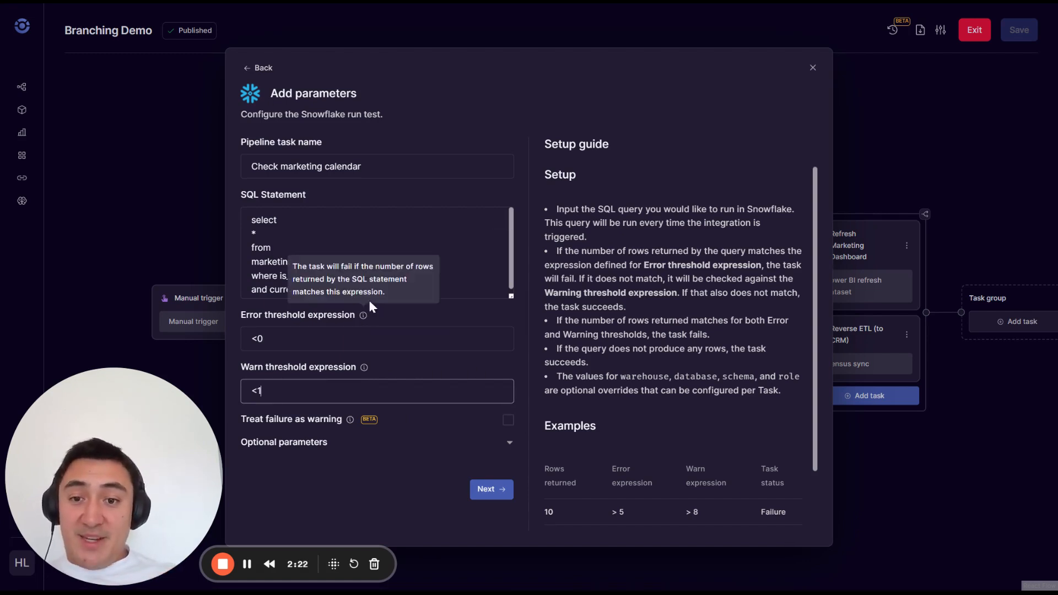
left_click_drag(380, 293, 249, 219)
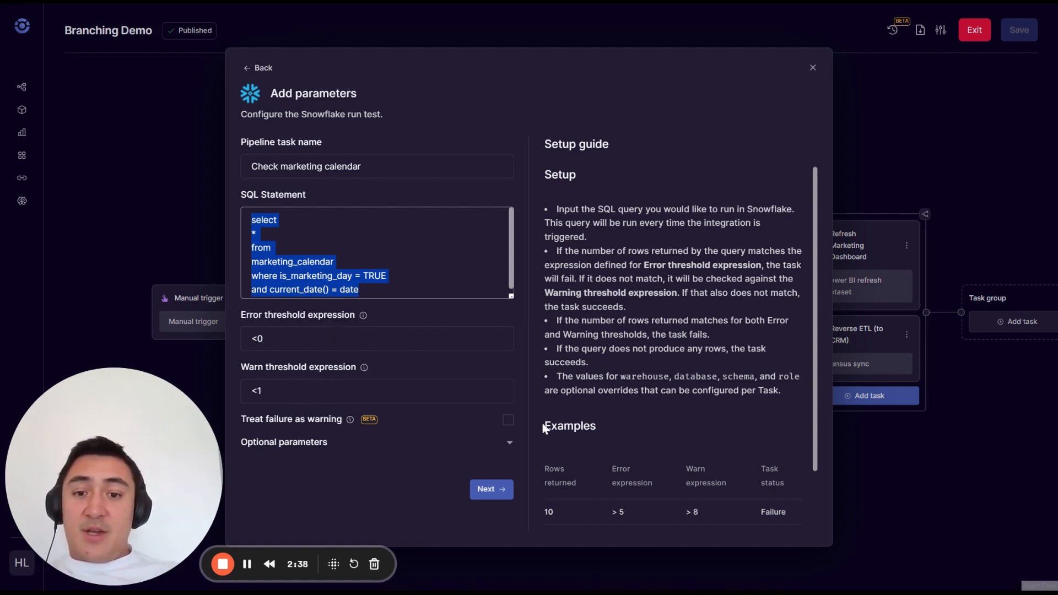
left_click(490, 489)
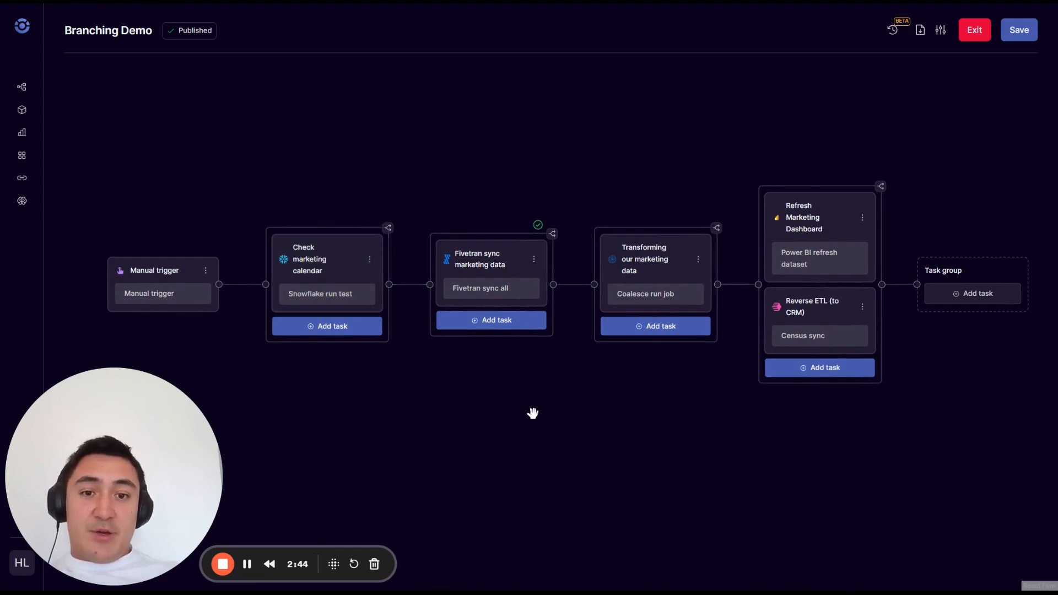
left_click_drag(532, 414, 499, 403)
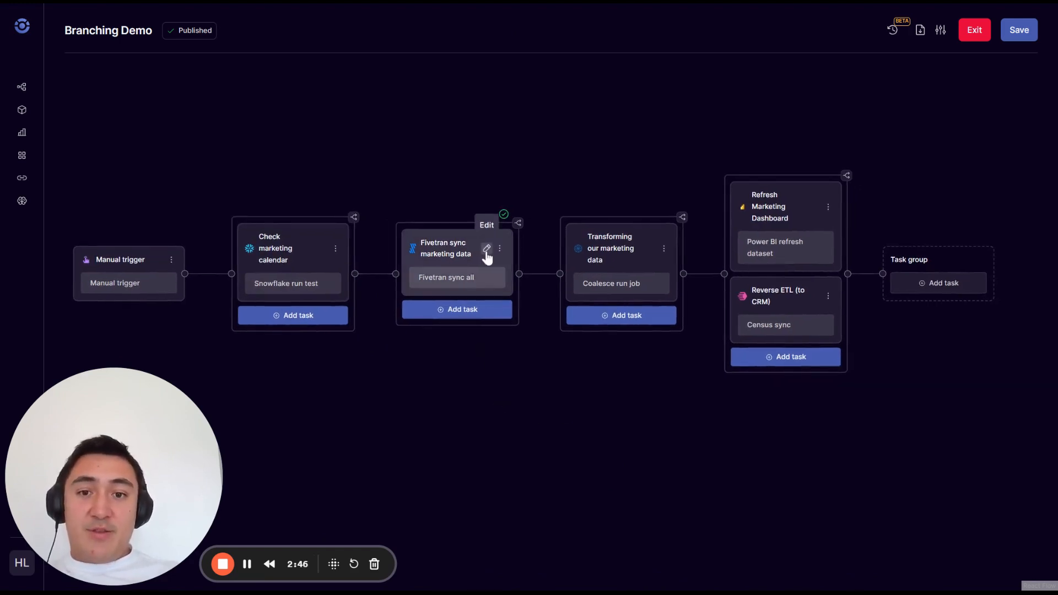
left_click_drag(557, 340, 480, 348)
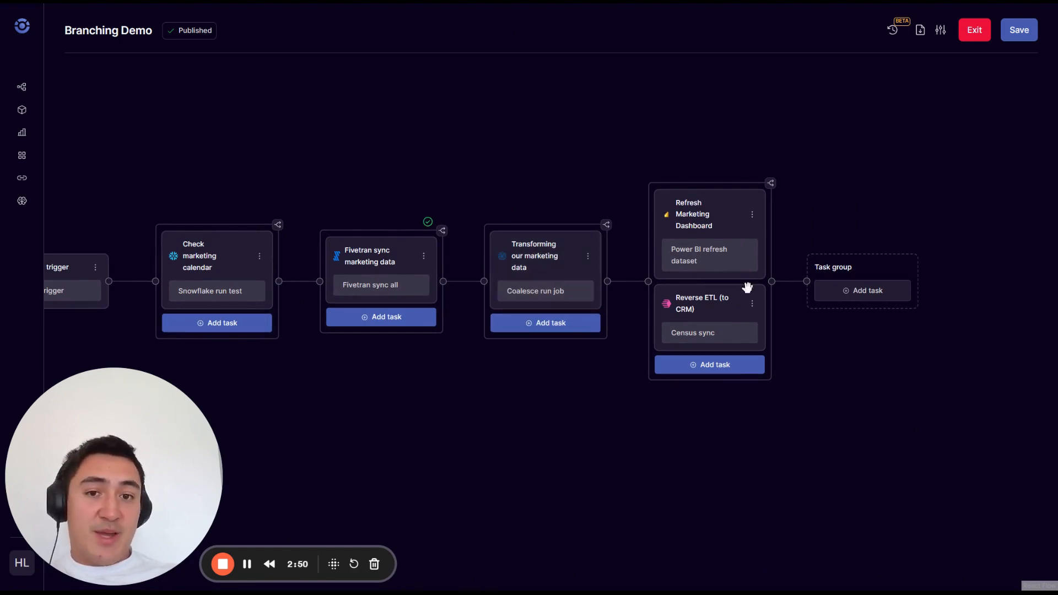
left_click_drag(650, 332, 619, 327)
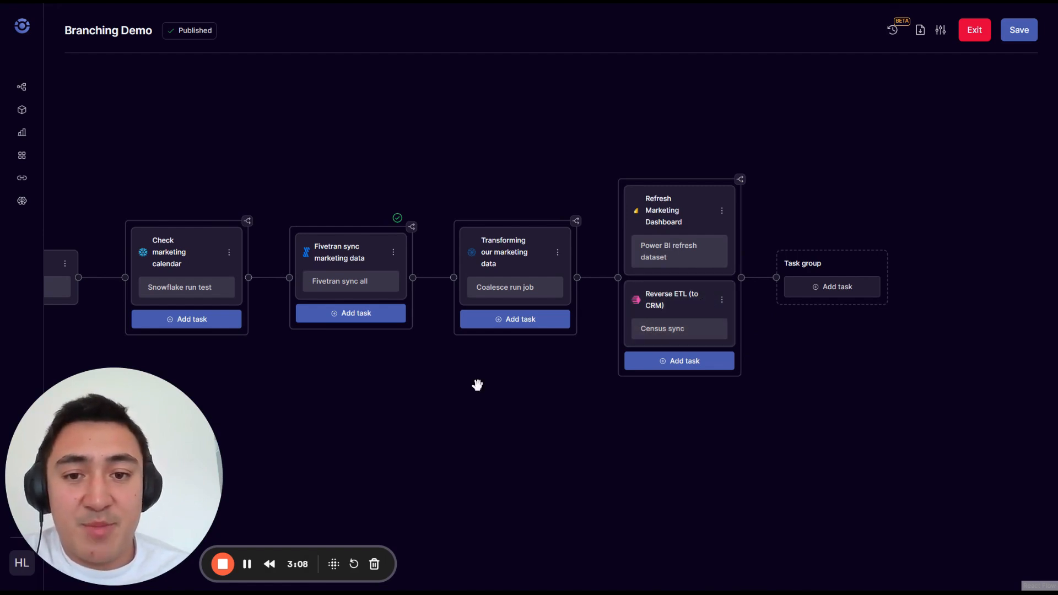
left_click_drag(490, 414, 512, 406)
left_click_drag(514, 368, 564, 361)
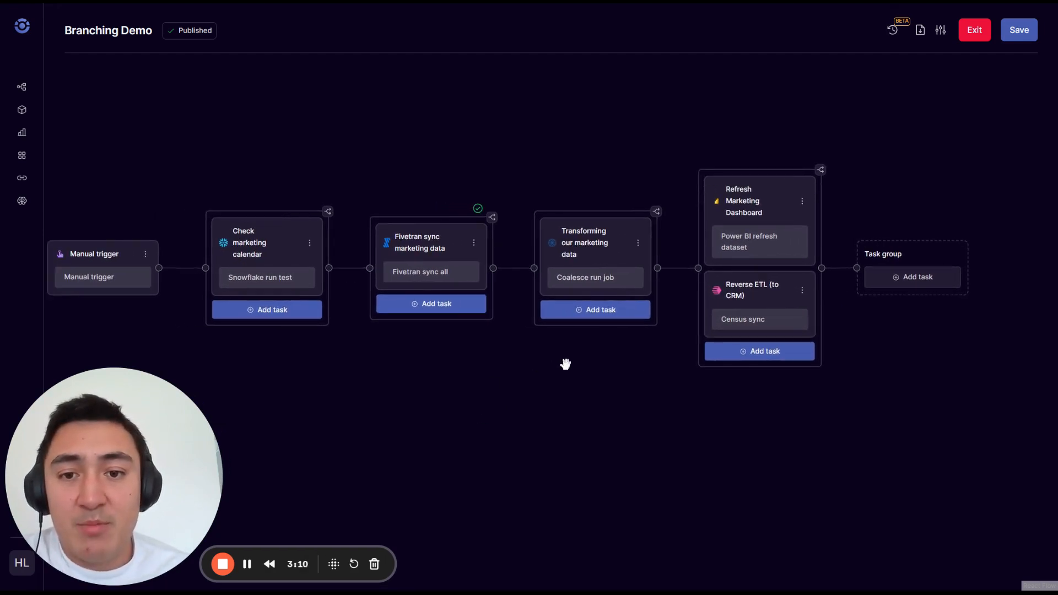
left_click_drag(496, 387, 544, 396)
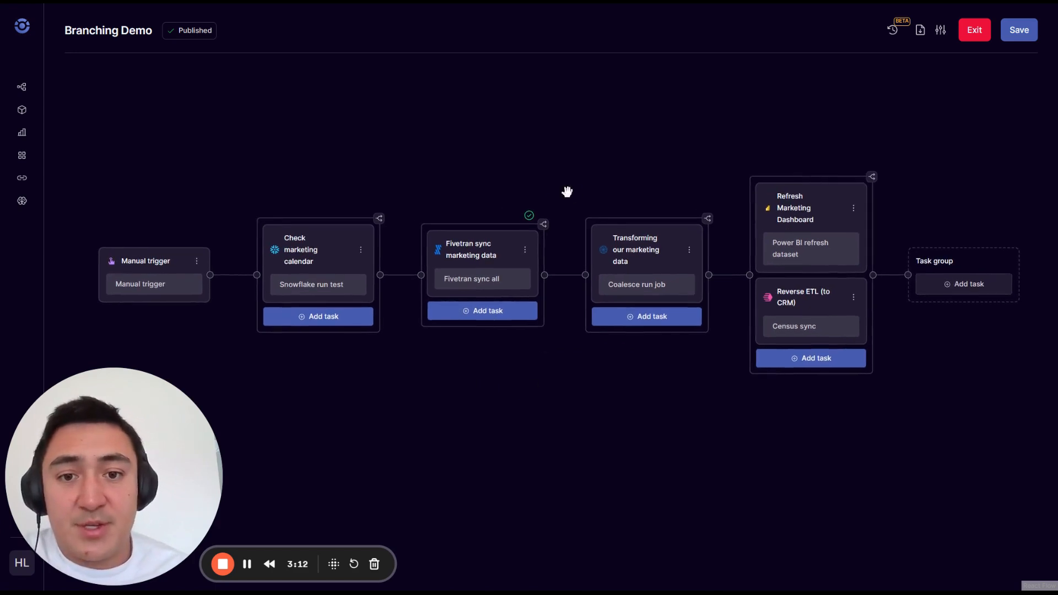
Step: Set the run condition of the Fivetran sync task group to All succeeded or warning
left_click(544, 225)
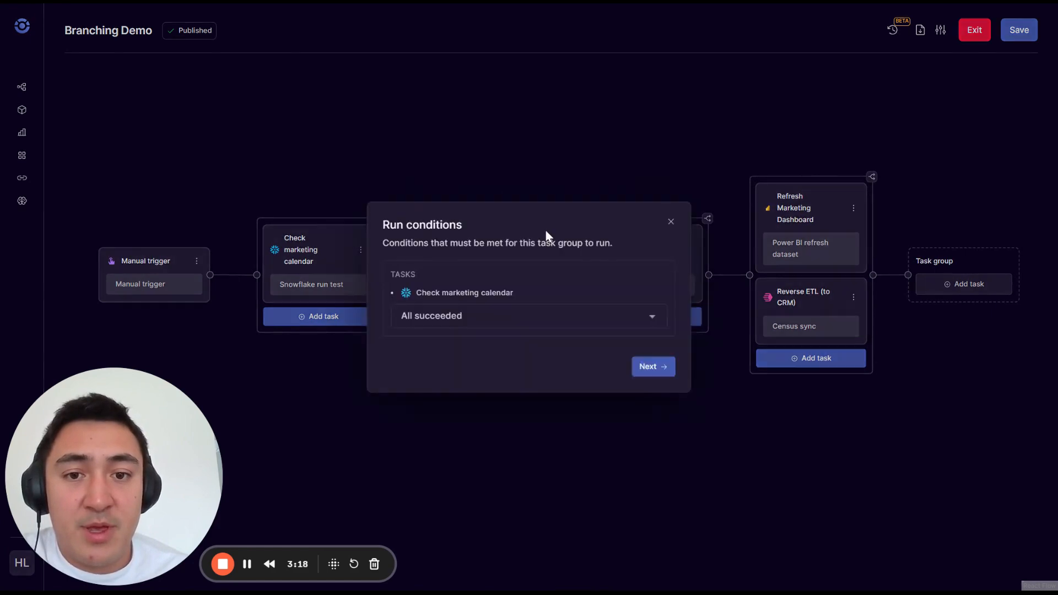
left_click(500, 325)
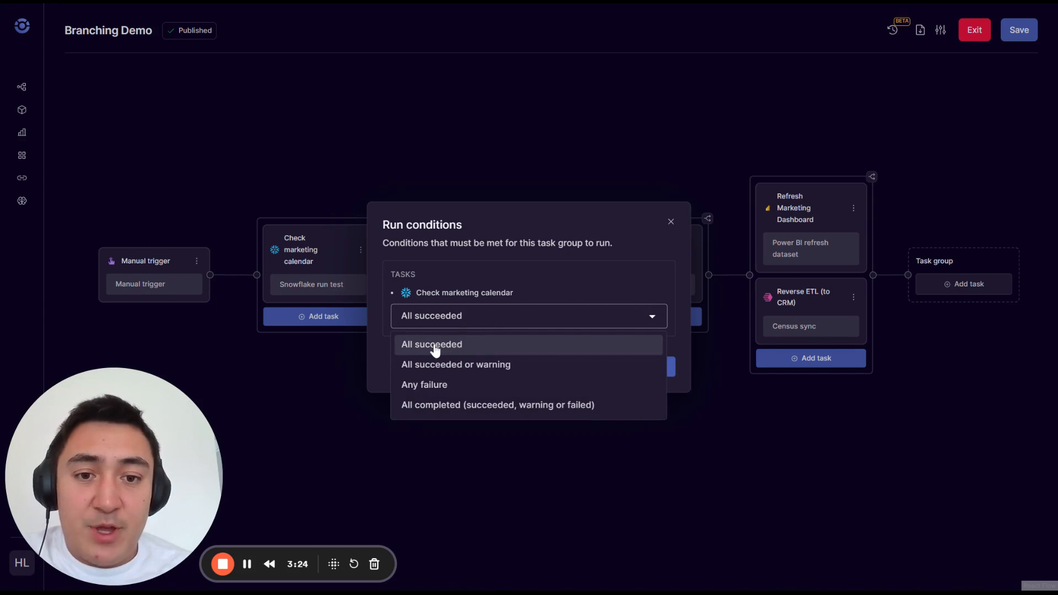
left_click(472, 353)
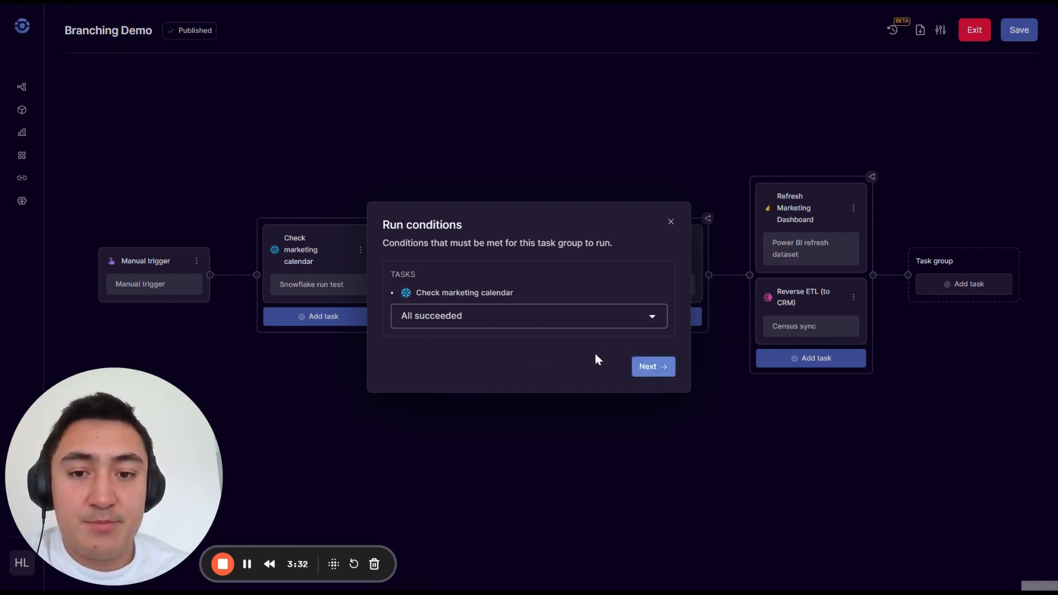
left_click(519, 317)
left_click(435, 366)
left_click(641, 367)
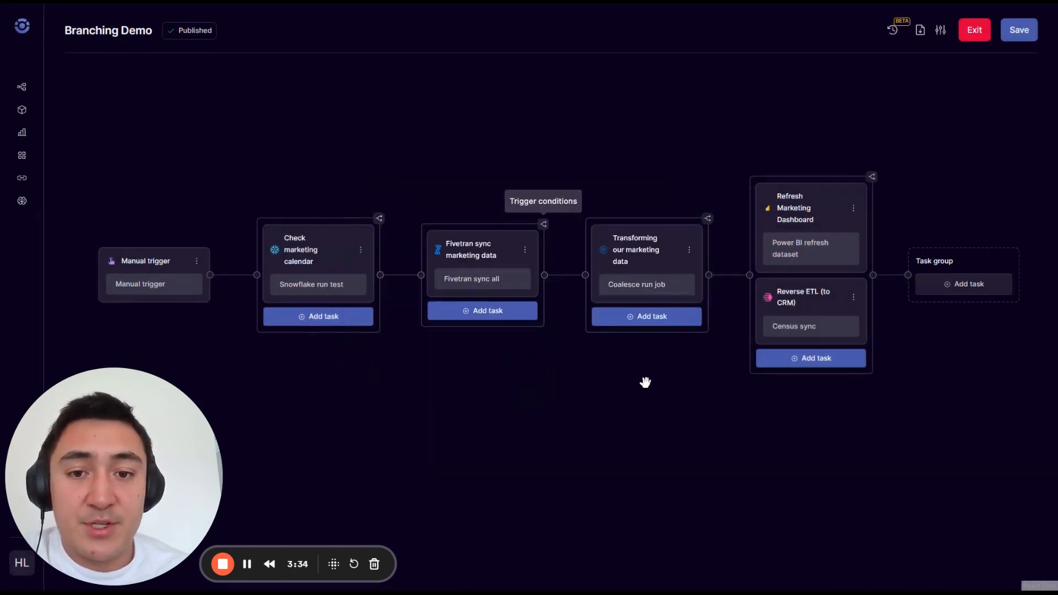
Step: Change the Fivetran sync task group's run condition to Any failure
left_click(544, 224)
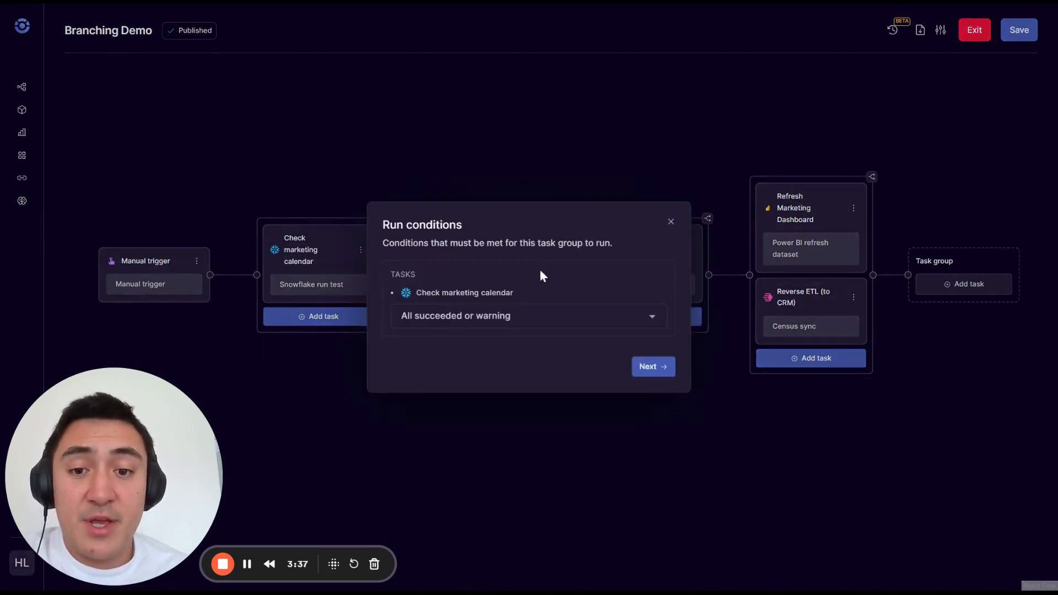
left_click(463, 327)
left_click(484, 384)
left_click(650, 366)
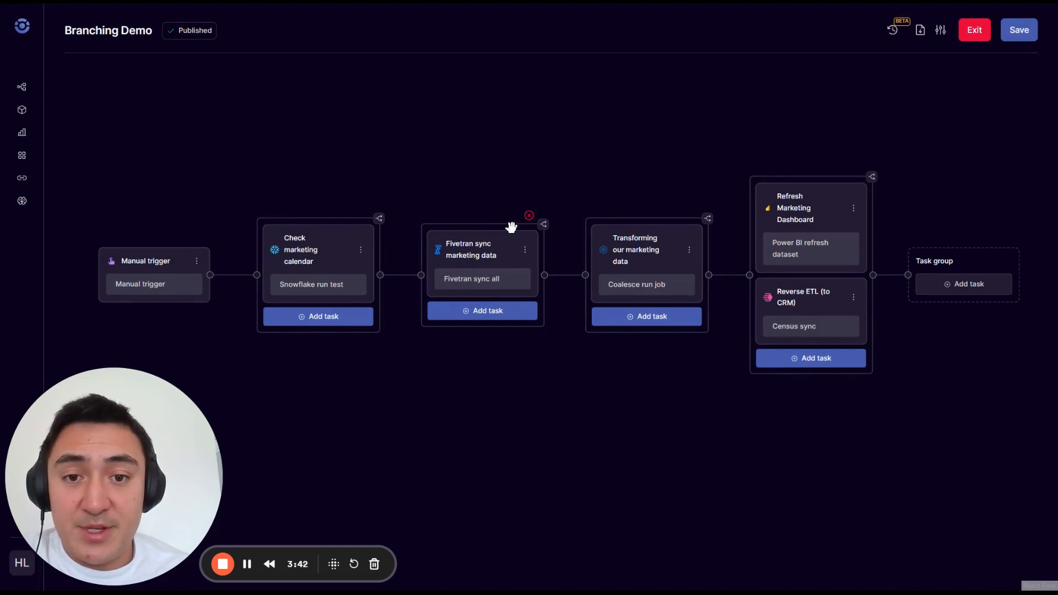
Step: Set the Fivetran sync task group's run condition to All completed (succeeded, warning or failed)
left_click(544, 225)
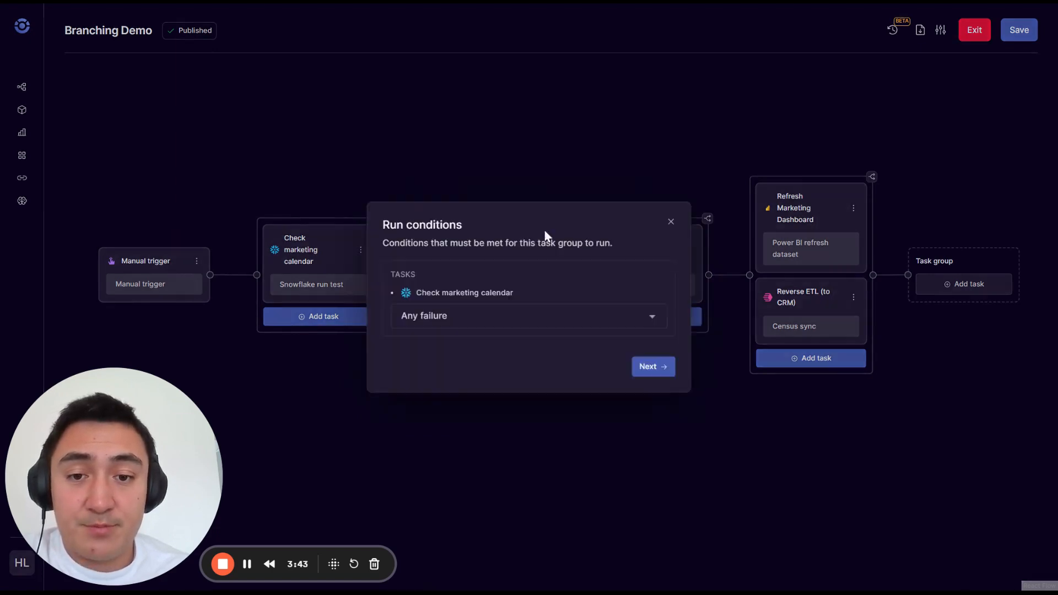
left_click(473, 314)
left_click(499, 404)
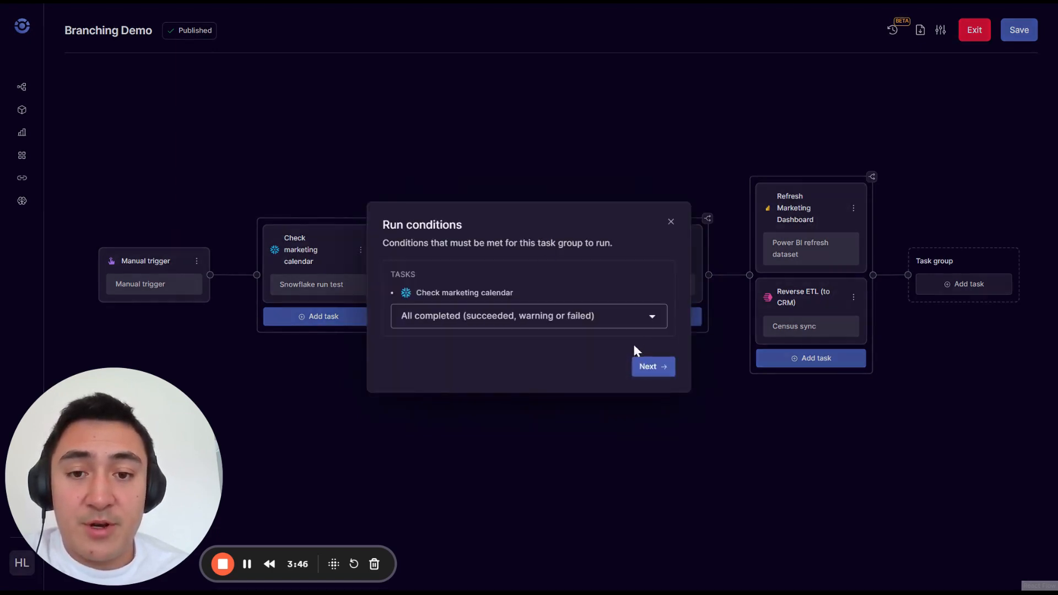
left_click(643, 365)
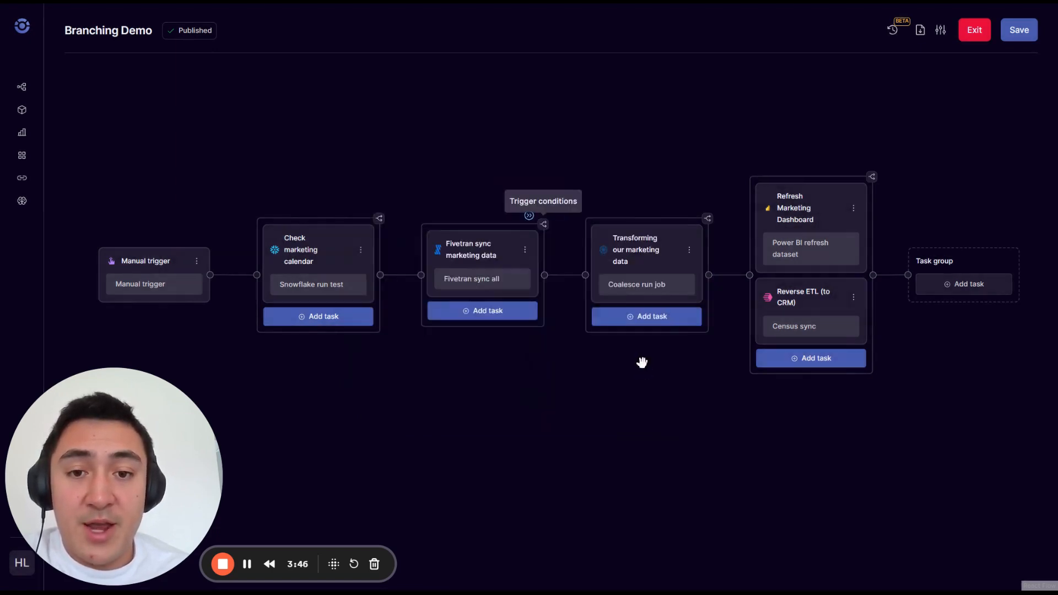
Step: Set the run condition of the Fivetran sync task group to All succeeded
left_click(546, 226)
left_click(507, 314)
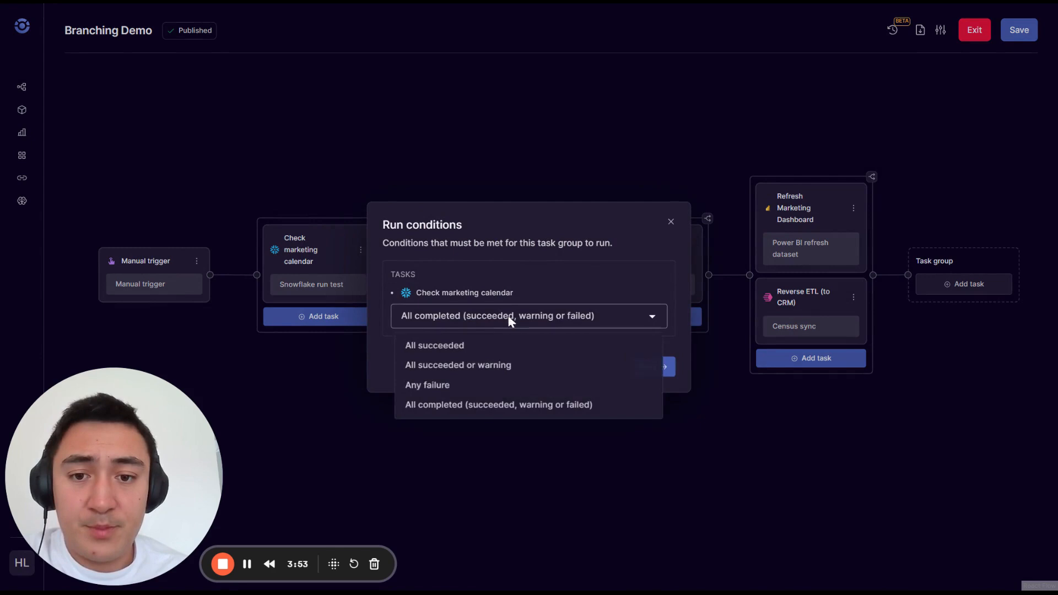
left_click(468, 345)
left_click(648, 368)
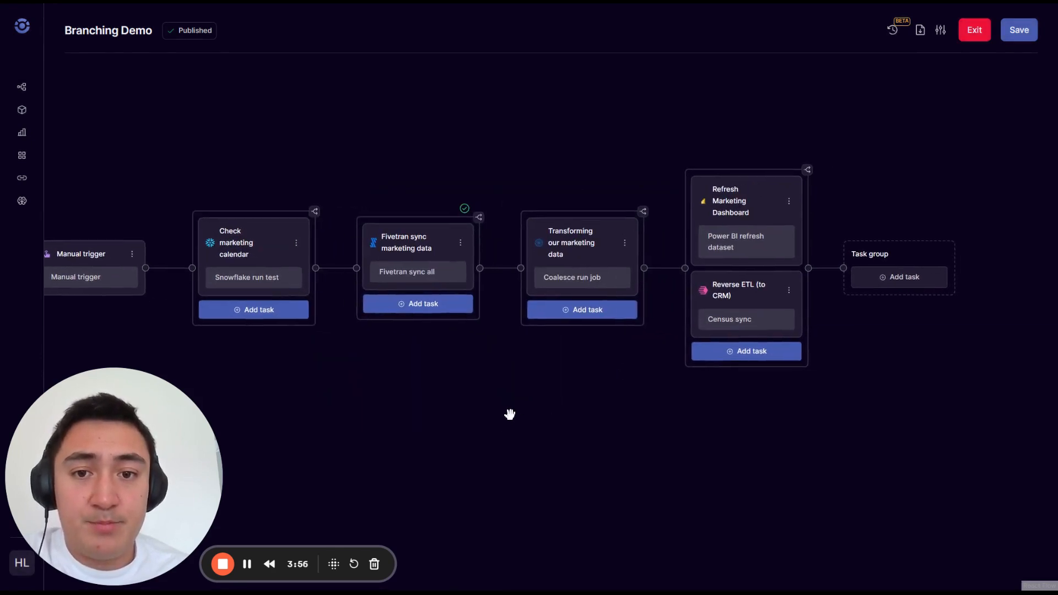
Step: Start a new pipeline alert named "Alert for Failure" for the Branching Demo pipeline, triggered on the Failed status
left_click(939, 31)
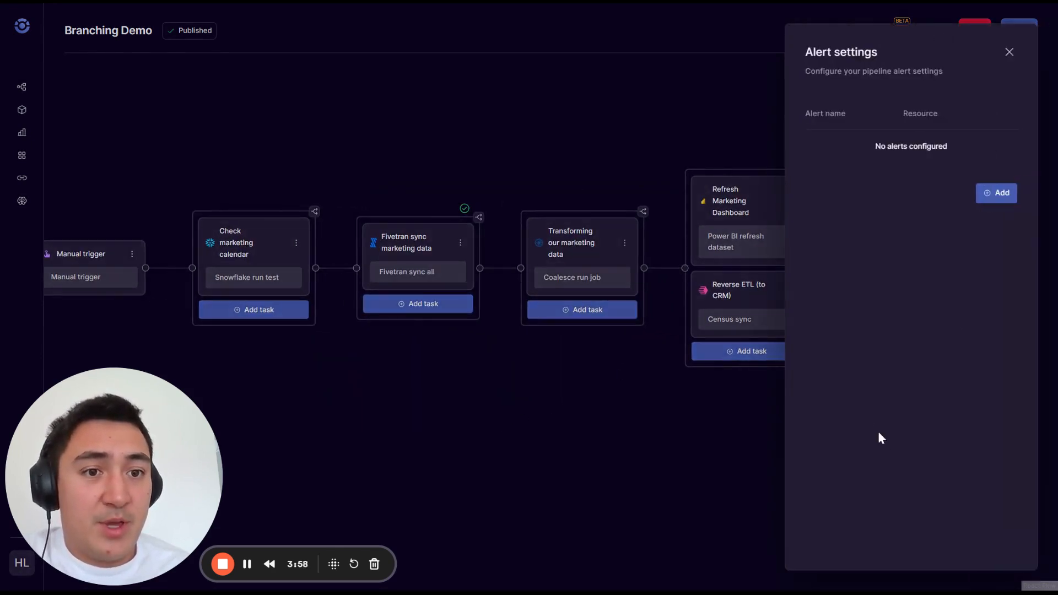
left_click(996, 192)
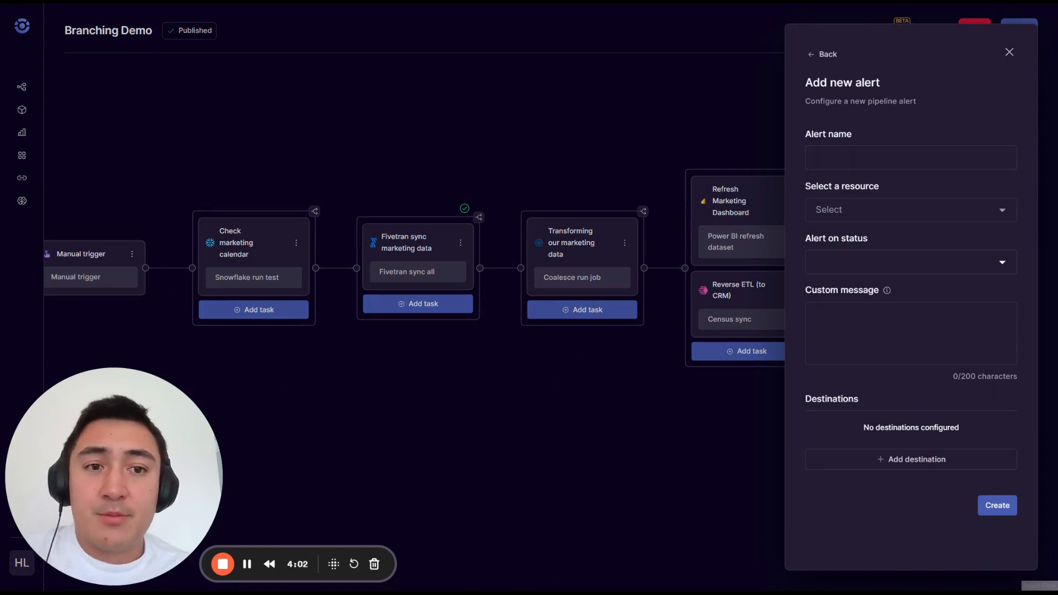
left_click(911, 158)
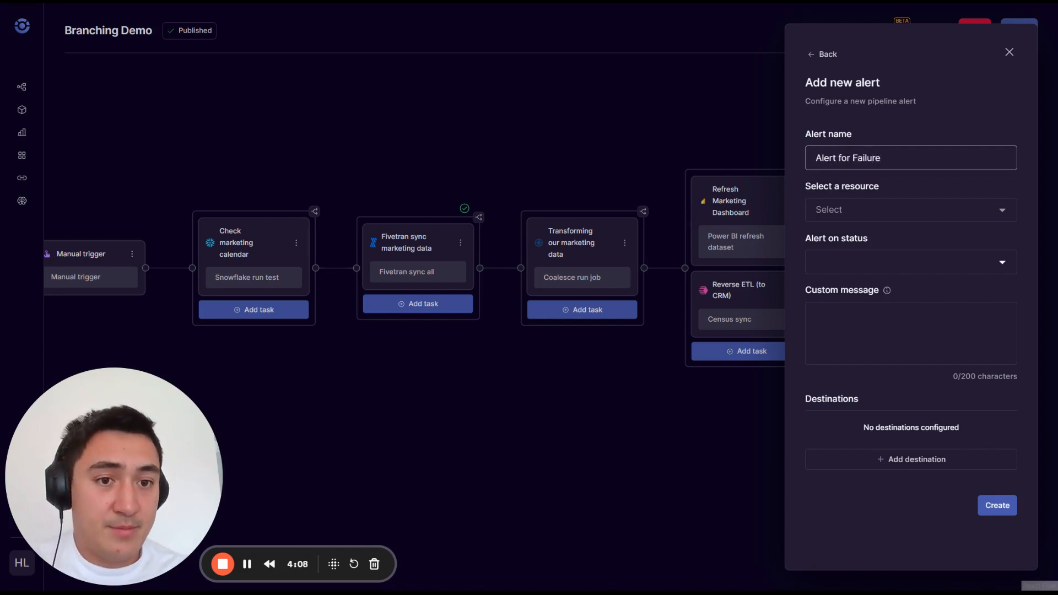
left_click(898, 209)
left_click(875, 241)
left_click(874, 265)
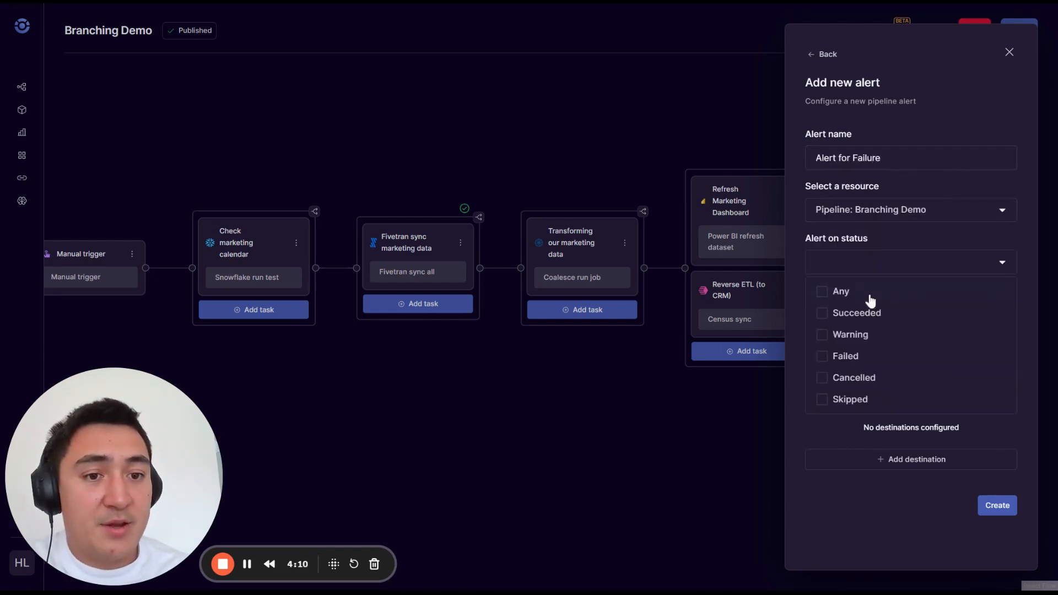
left_click(858, 357)
left_click(892, 464)
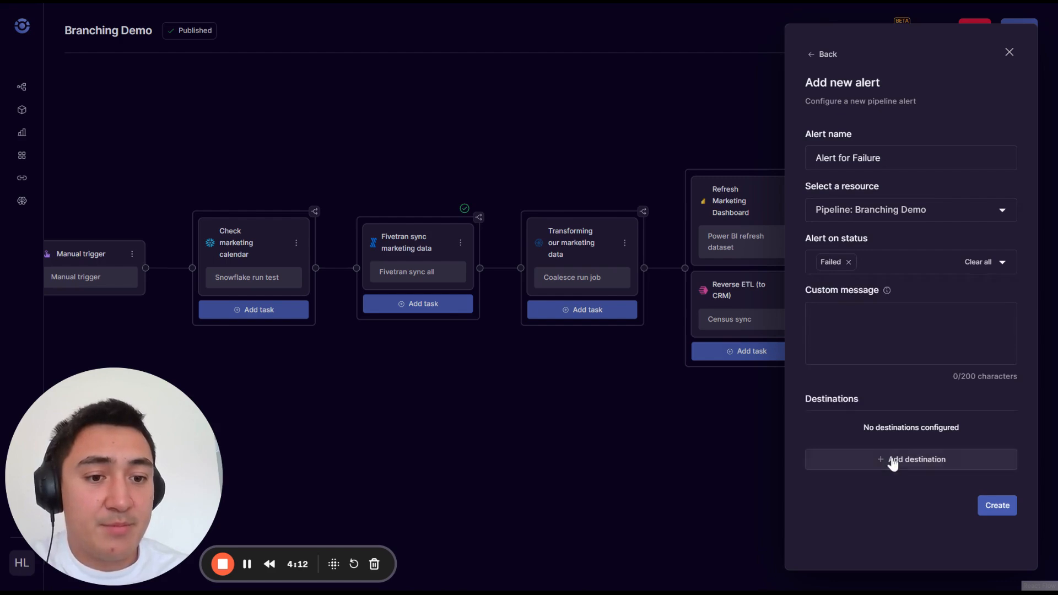
Step: Add an email destination with the recipient's e-mail address and create the failure alert
left_click(893, 463)
left_click(808, 297)
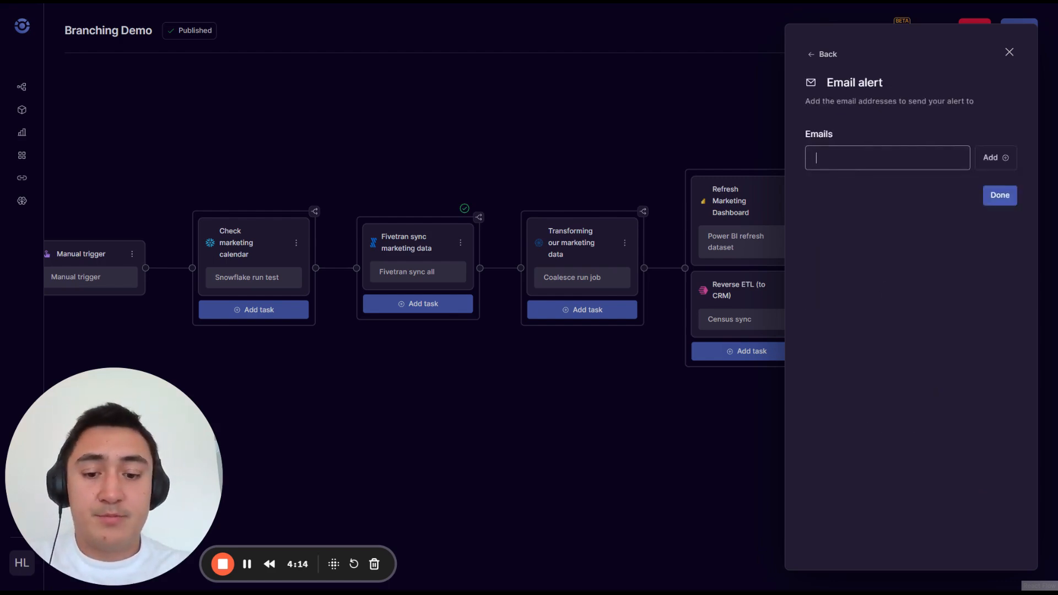
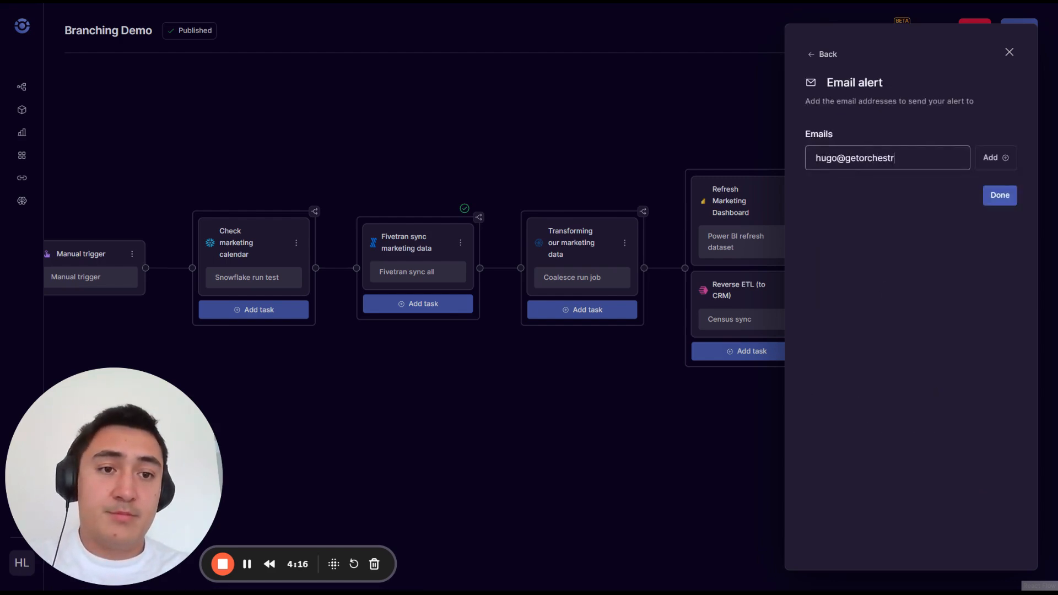
key("Return")
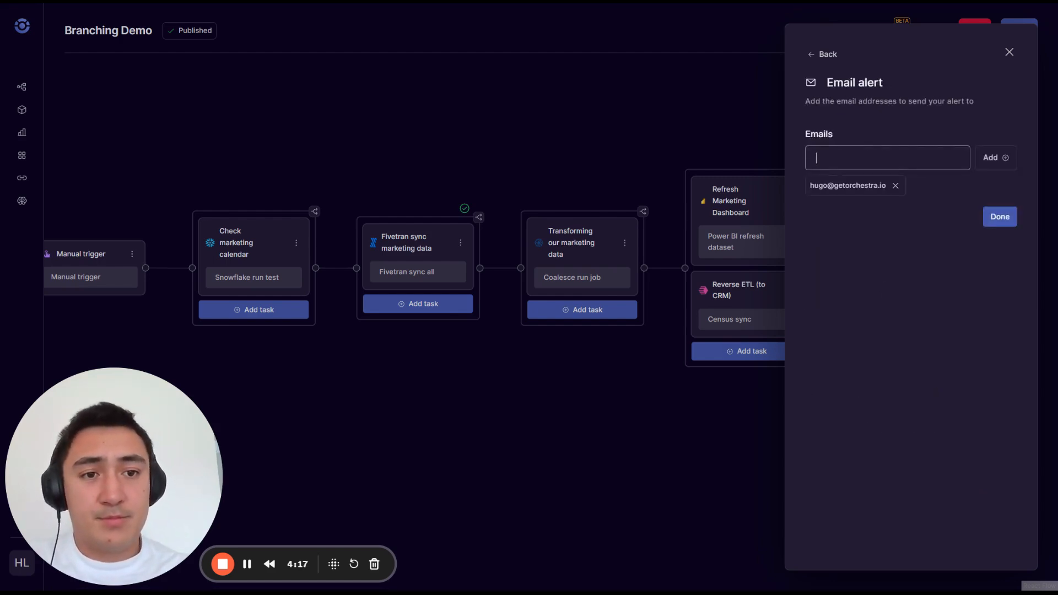
left_click(1008, 220)
left_click(1000, 505)
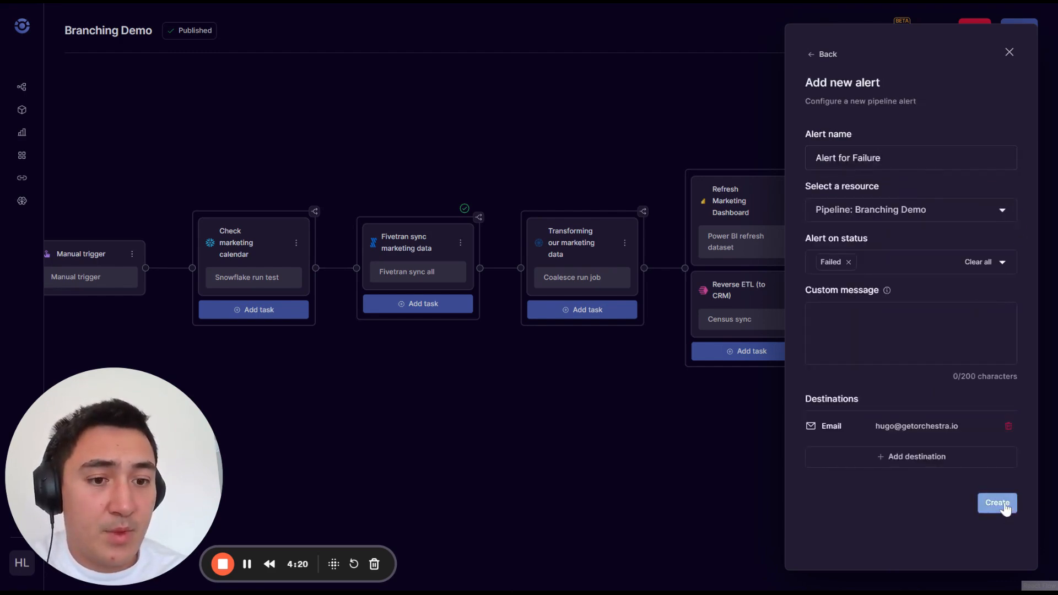
Step: Start another alert named "Dashboard Refresh" for the Refresh Marketing Dashboard task, triggered on the Succeeded status
left_click(1004, 203)
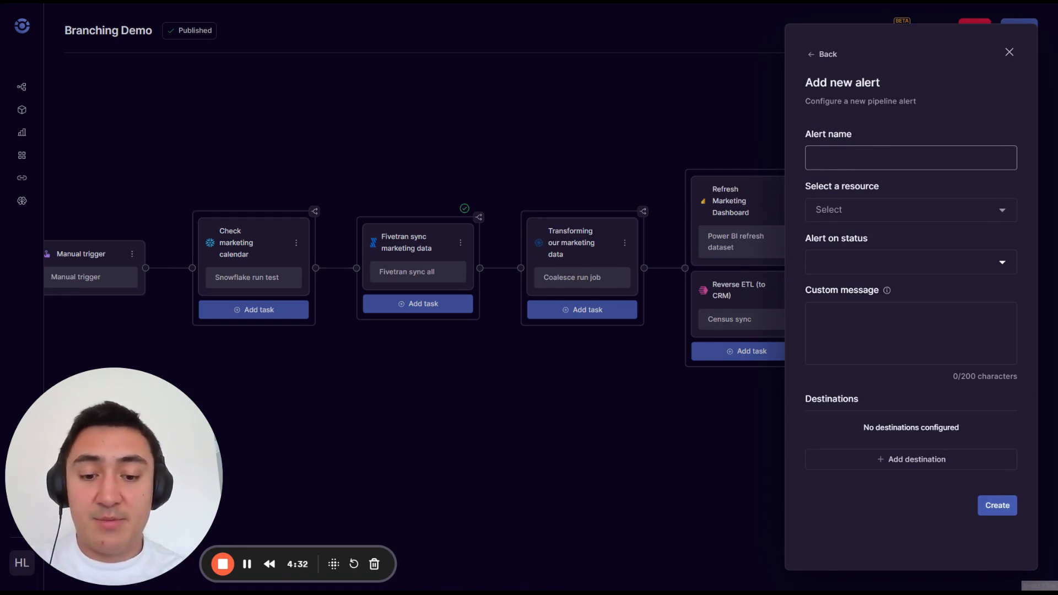
type("ashboard Refresh")
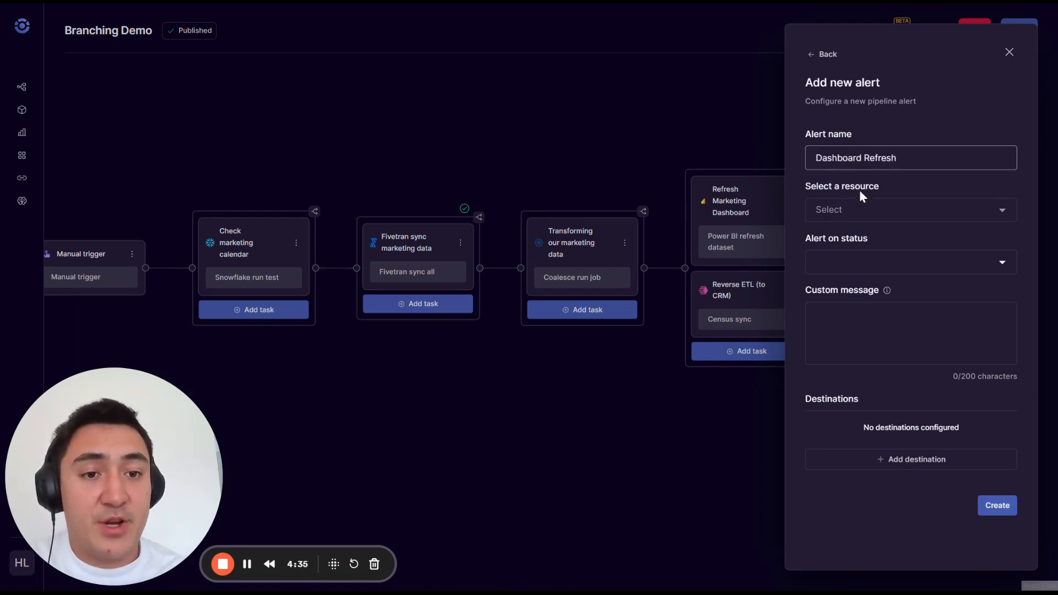
left_click(863, 208)
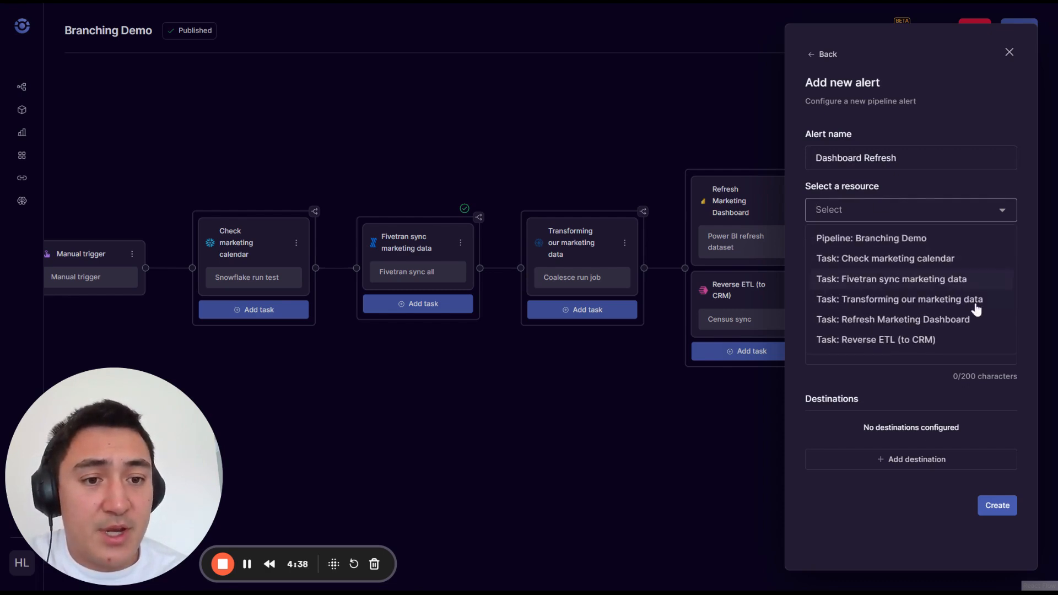
left_click(918, 320)
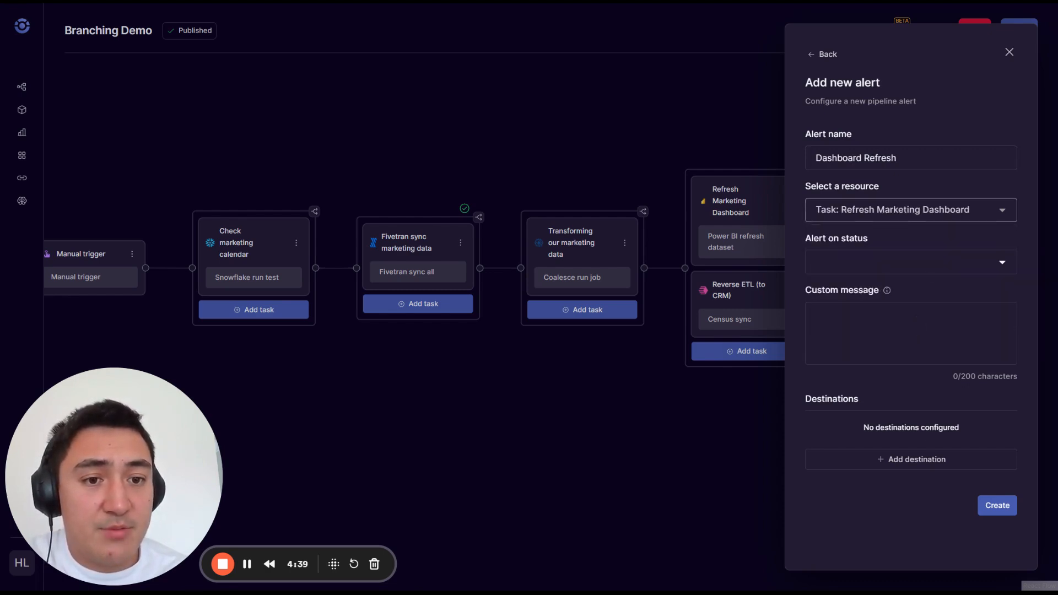
left_click(884, 270)
left_click(832, 313)
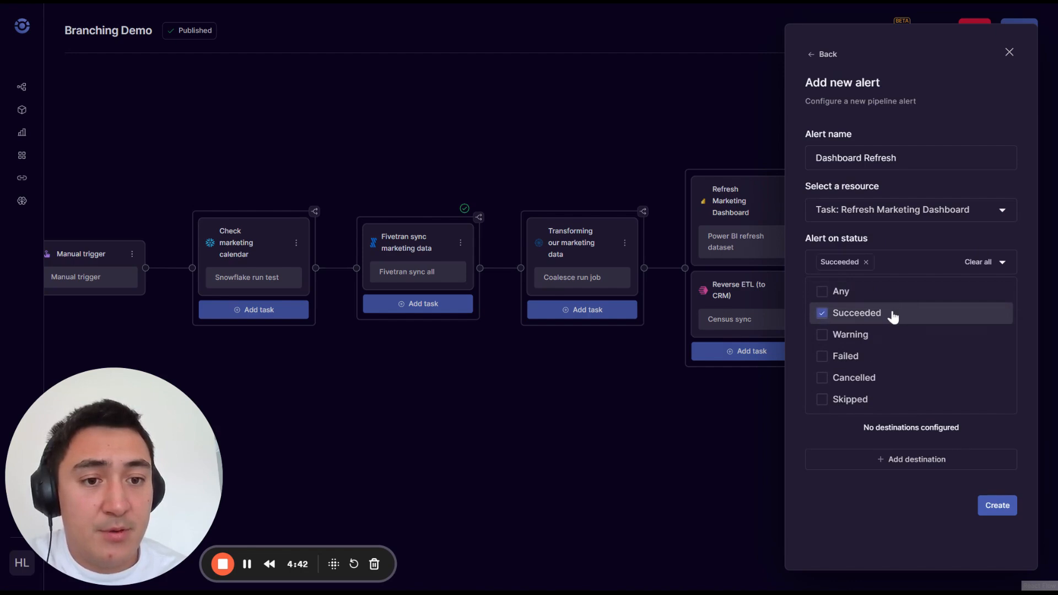
Step: Enter the custom message "Hey marketing team! The promo data is live." for the Dashboard Refresh alert
left_click(801, 346)
left_click(821, 325)
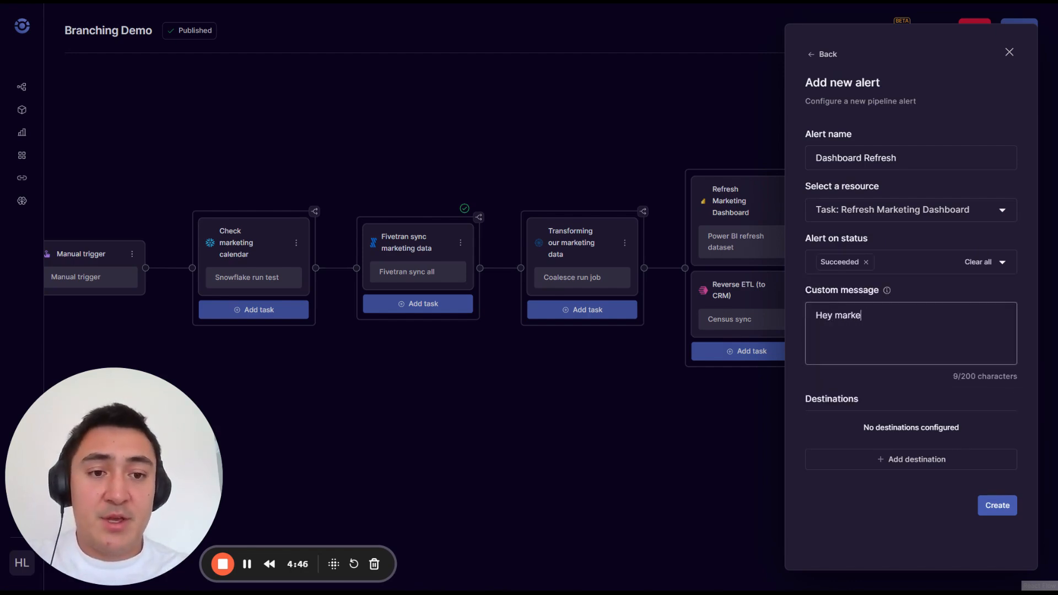
type("Hey marketing tesam! The promo data is live.")
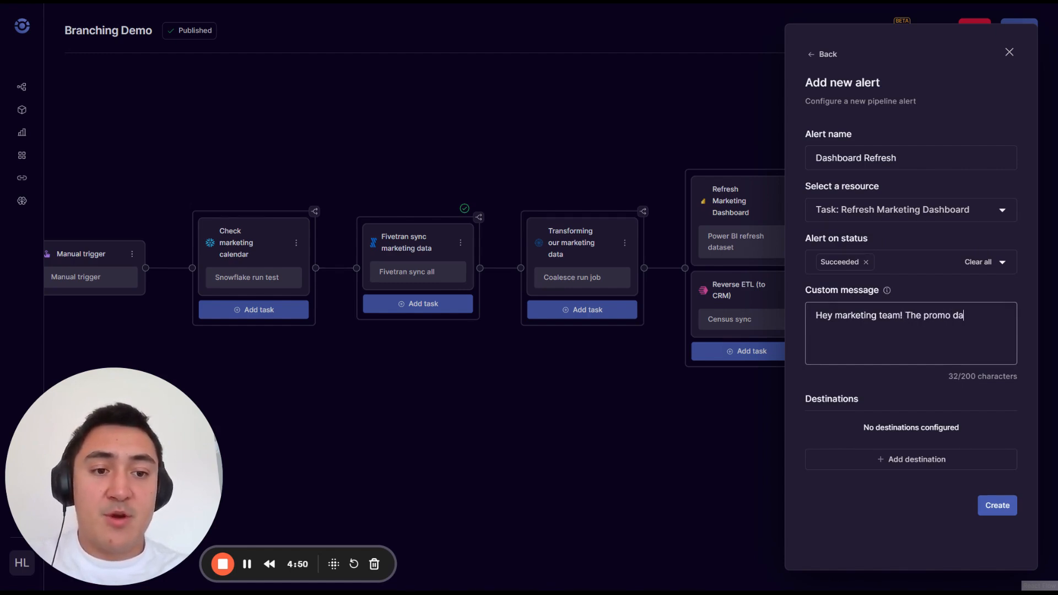
Step: Add the #team-marketing Slack channel as the Dashboard Refresh alert's destination, create the alert and close the alert settings
left_click(880, 456)
left_click(864, 165)
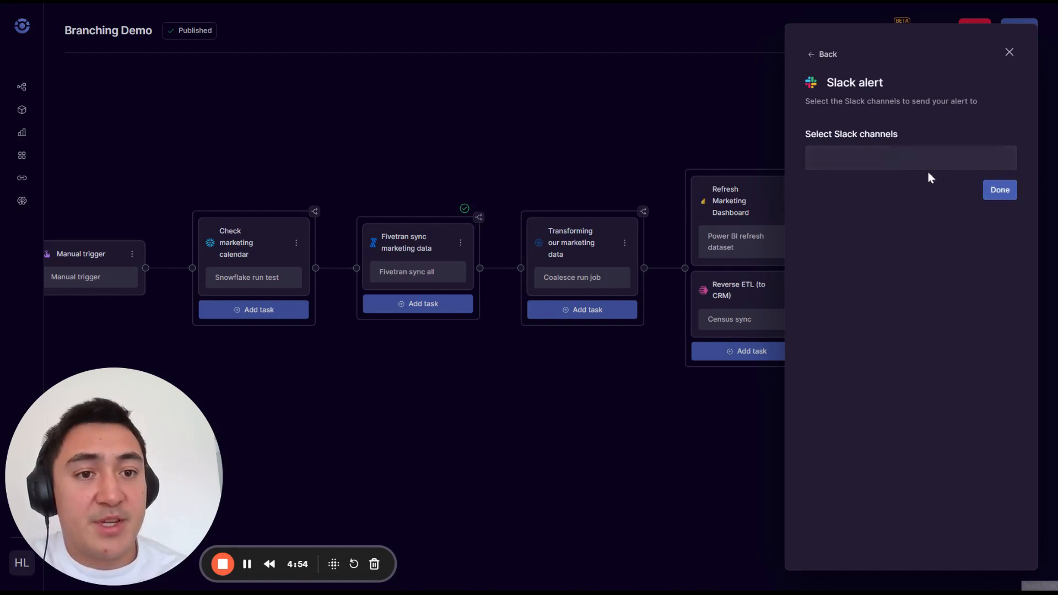
left_click(881, 158)
scroll(900, 292, "down", 3)
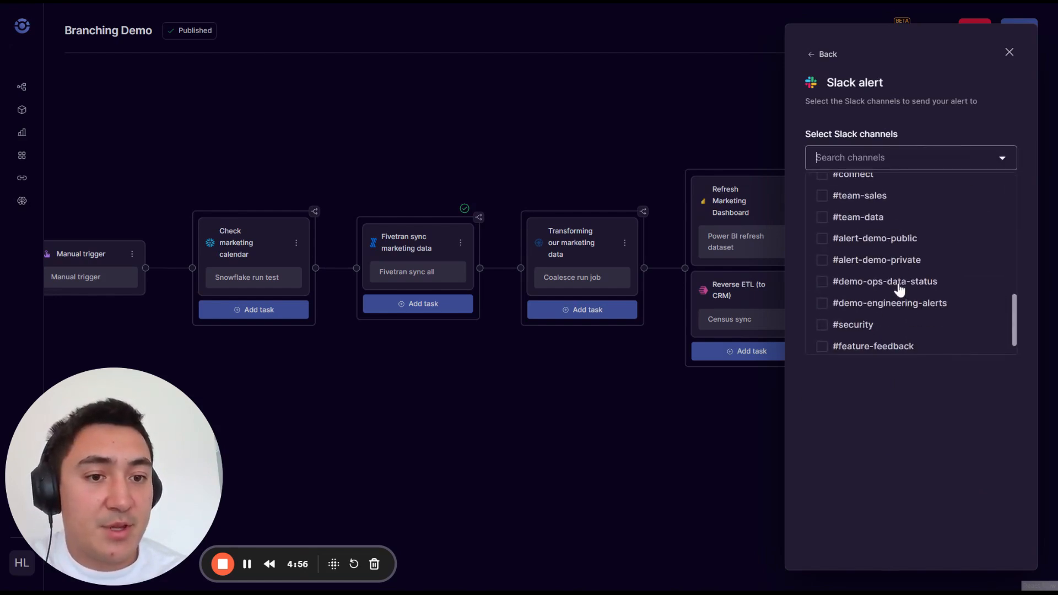
scroll(900, 289, "up", 3)
scroll(921, 279, "down", 5)
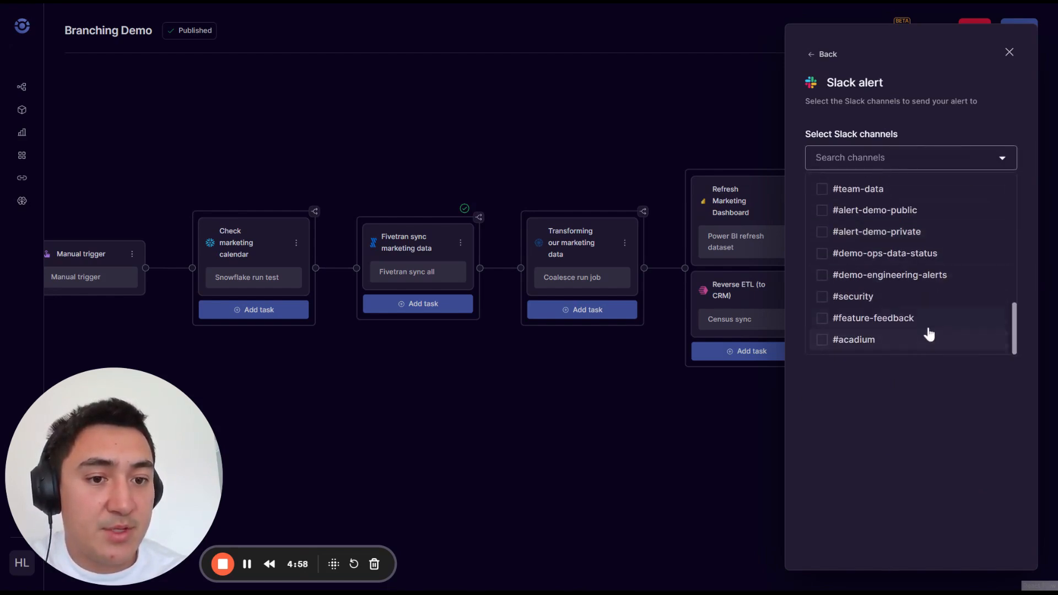
scroll(930, 330, "up", 3)
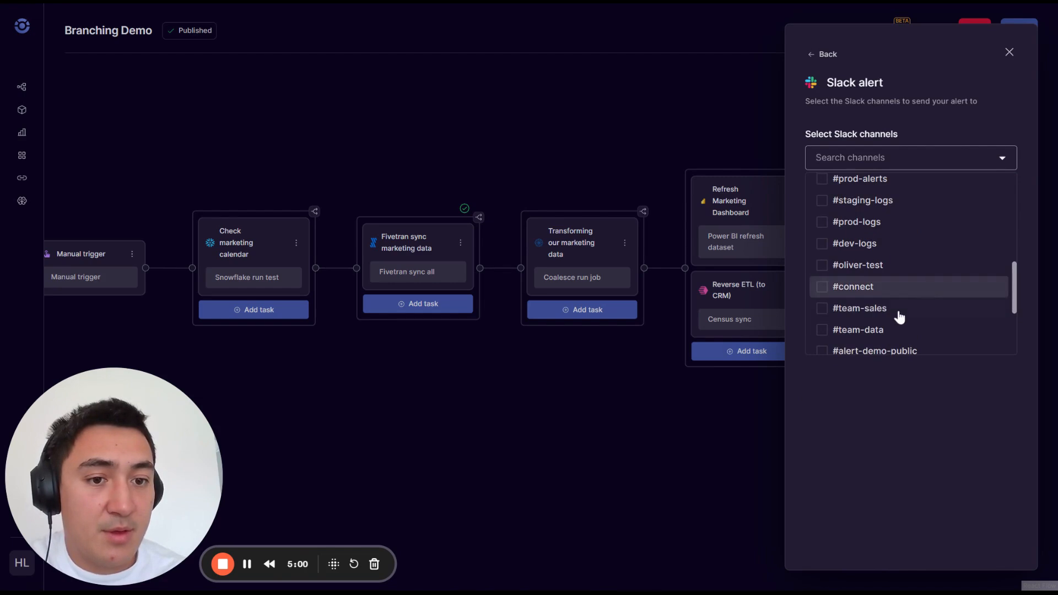
scroll(900, 309, "up", 3)
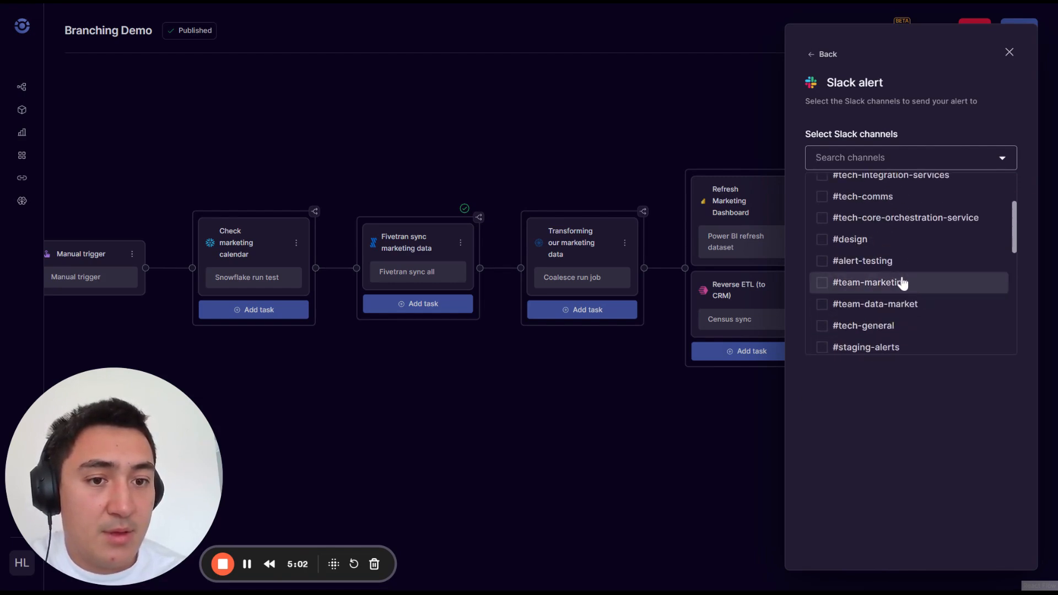
left_click(903, 283)
left_click(879, 366)
left_click(998, 202)
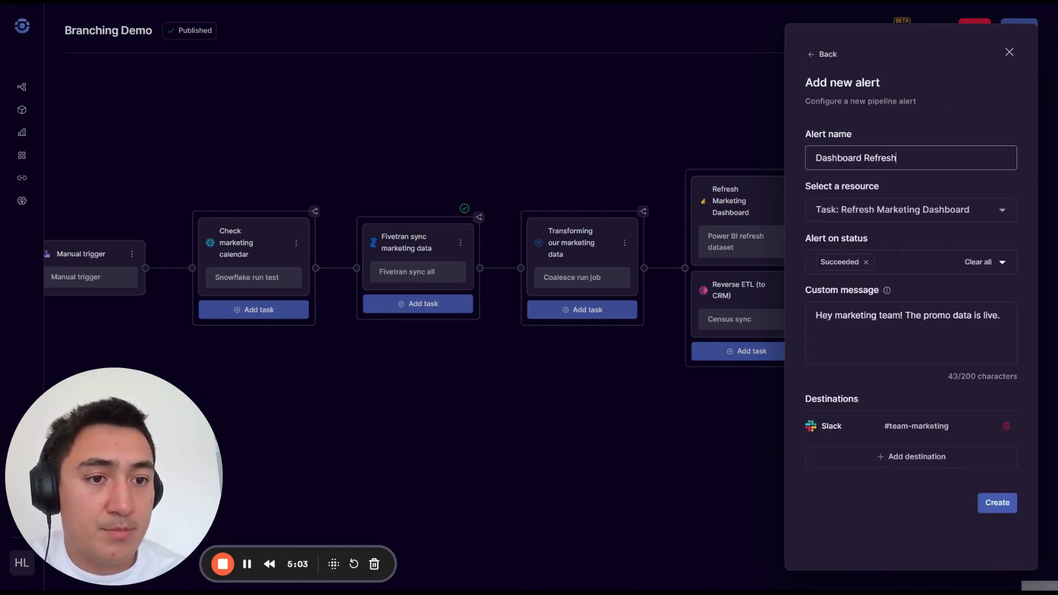
left_click(994, 506)
left_click(1009, 52)
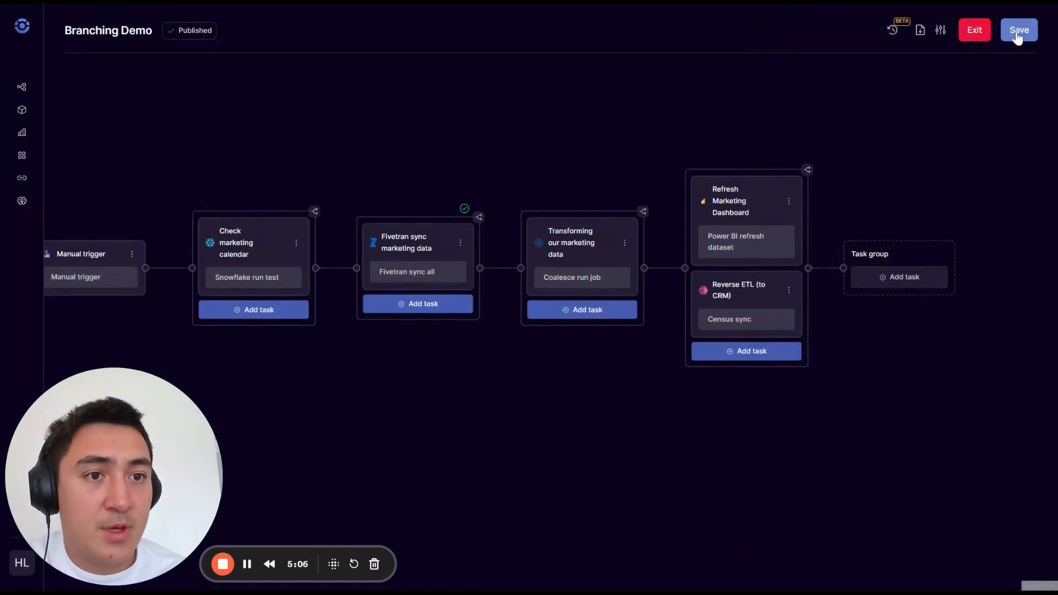
Step: Review the expanded diff and save the pipeline as an unpublished draft with the commit message "Adding the relevant branching"
left_click(1019, 30)
left_click(435, 466)
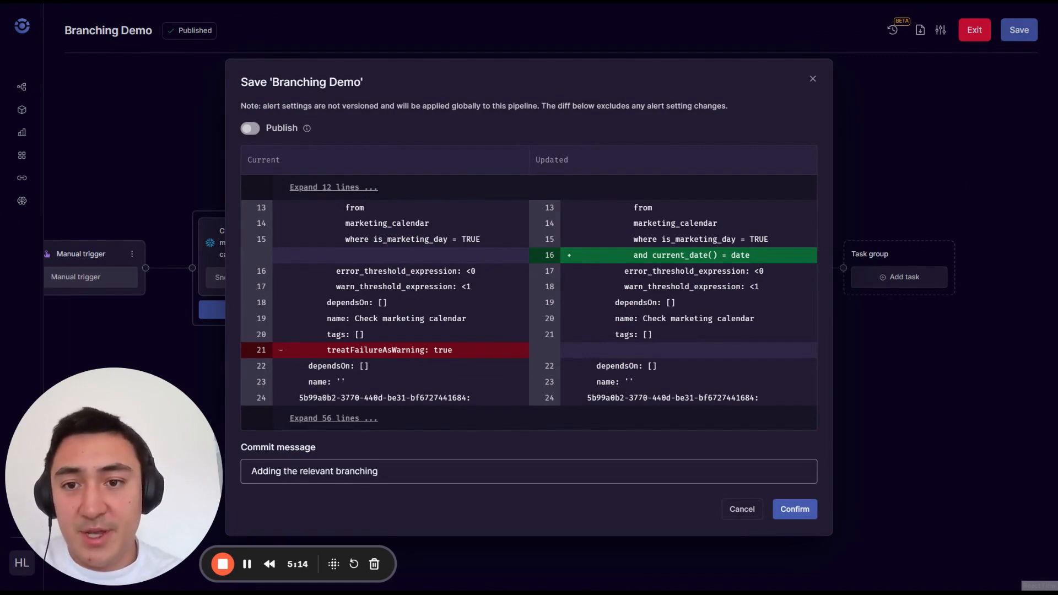
left_click(343, 187)
scroll(709, 329, "down", 3)
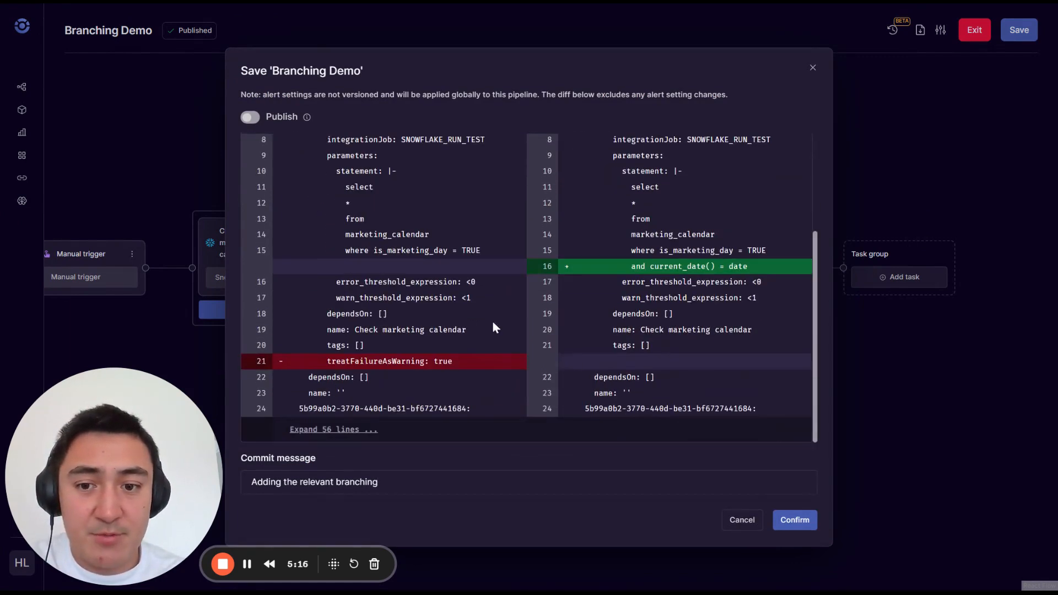
left_click(351, 435)
scroll(550, 342, "down", 6)
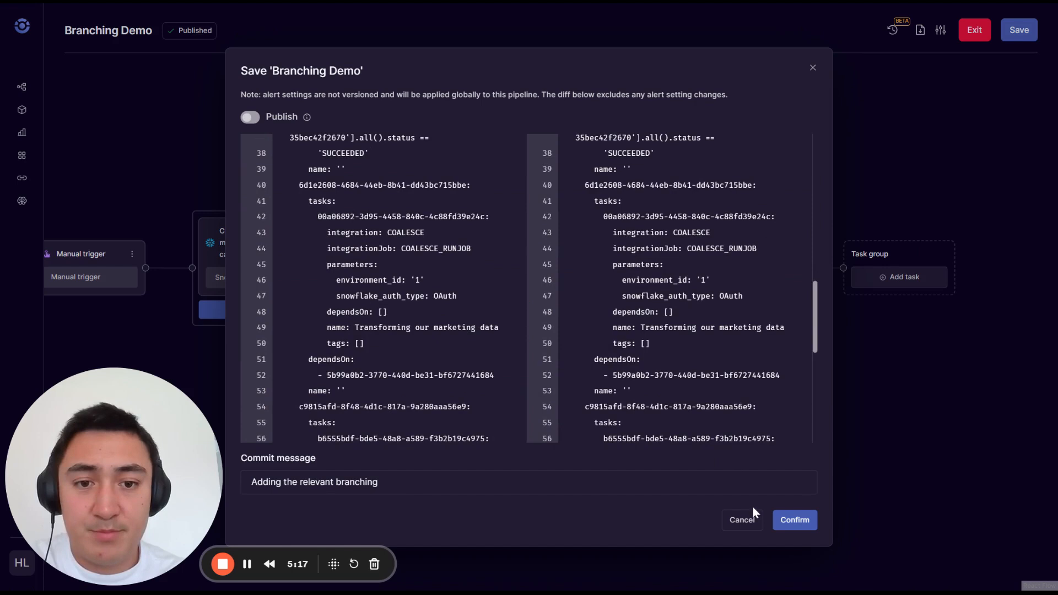
left_click(788, 520)
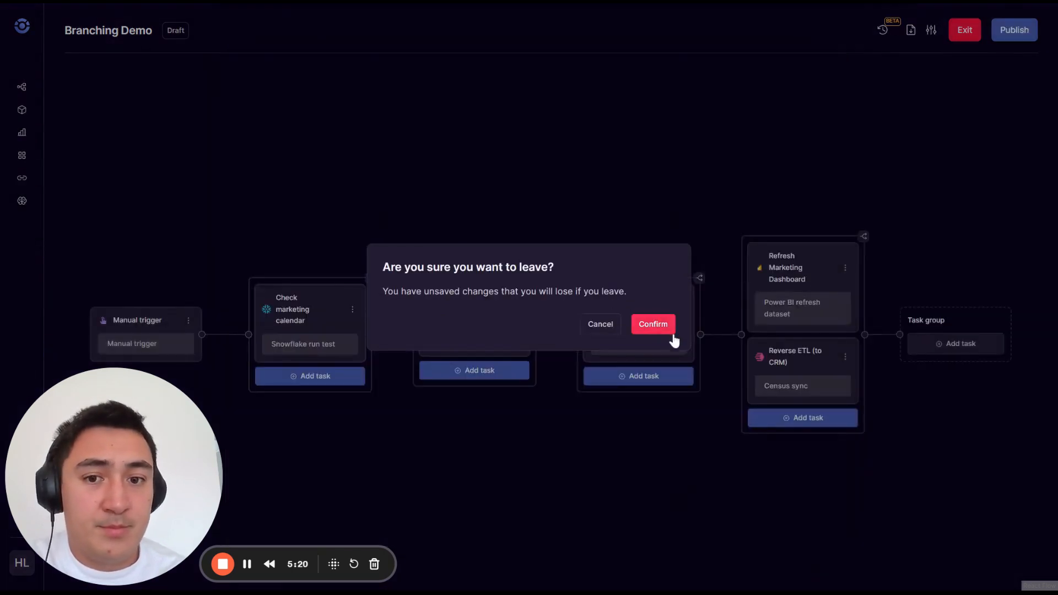
left_click(652, 329)
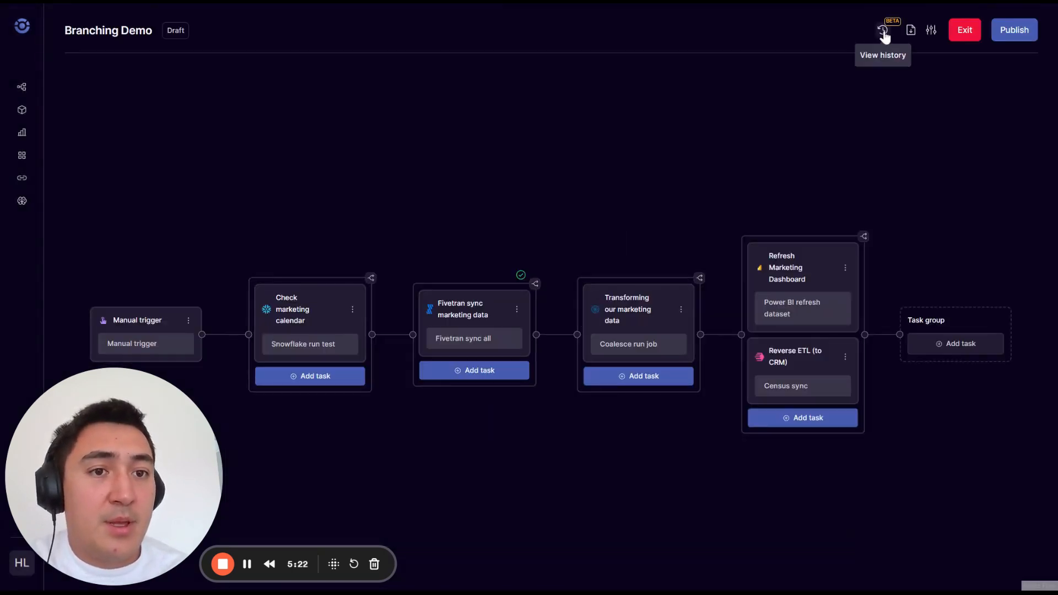
Step: Open the pipeline's version history and examine the details of the Version 4 draft
left_click(884, 32)
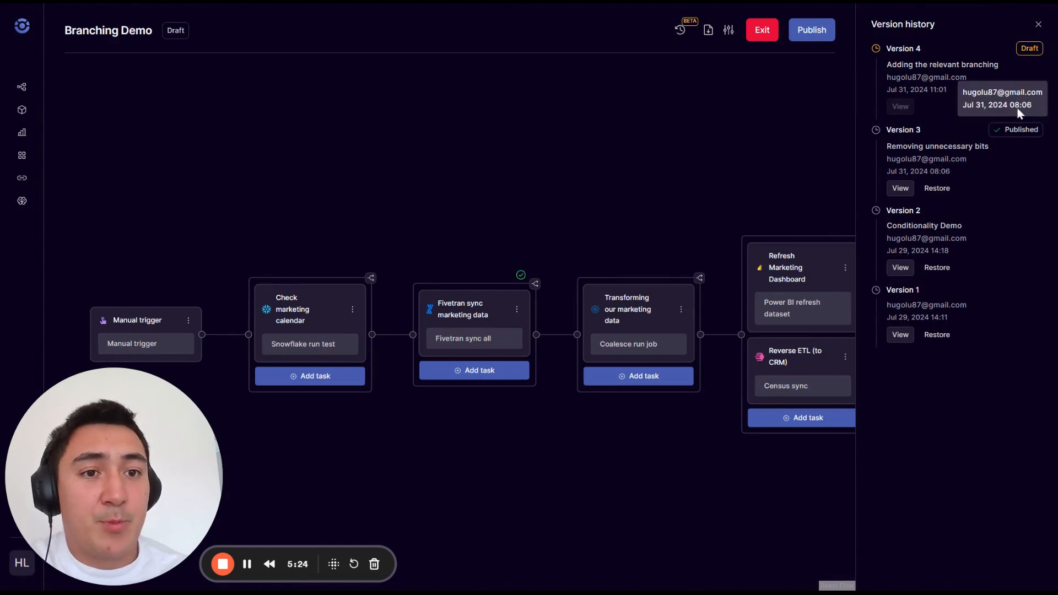
left_click_drag(891, 64, 1016, 99)
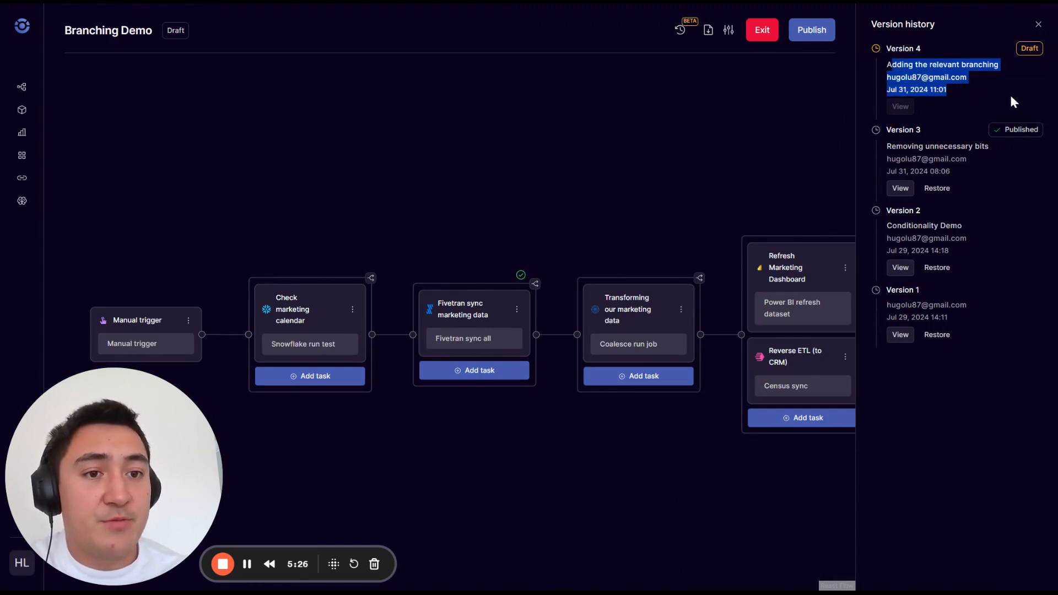
Step: Examine the published Version 3 entry in the pipeline's version history and close the history
left_click_drag(892, 146, 991, 166)
left_click(991, 164)
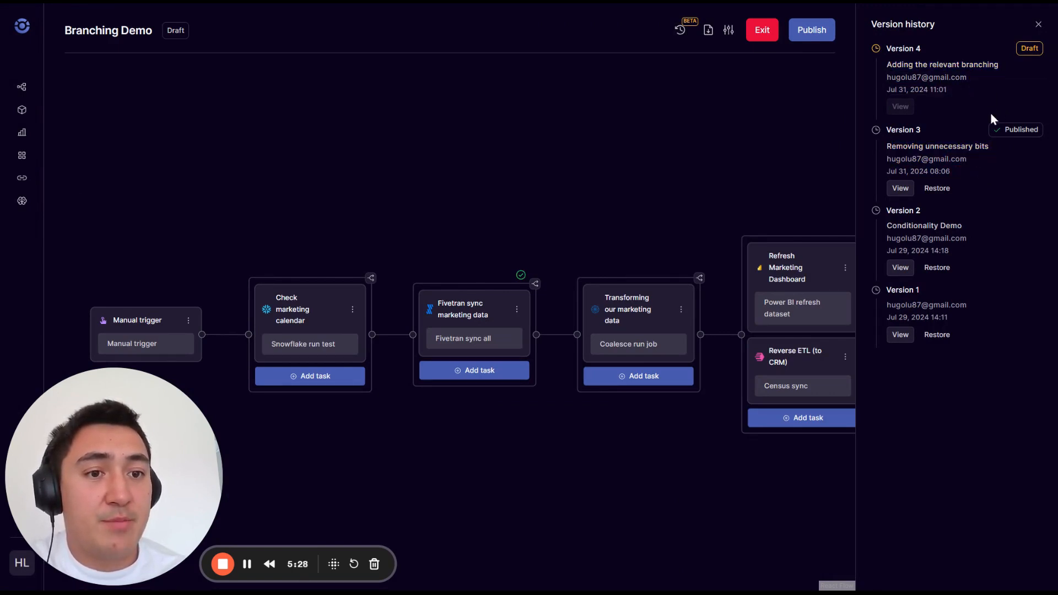
left_click(1038, 26)
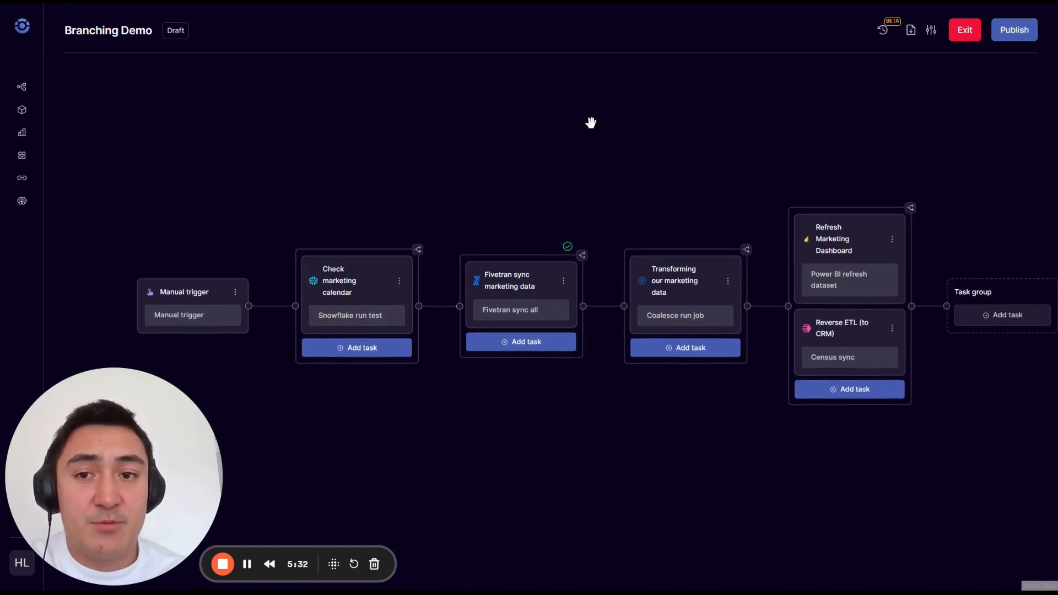
Step: Publish Version 4 of the Branching Demo pipeline and confirm the listed changes
left_click_drag(648, 188, 665, 168)
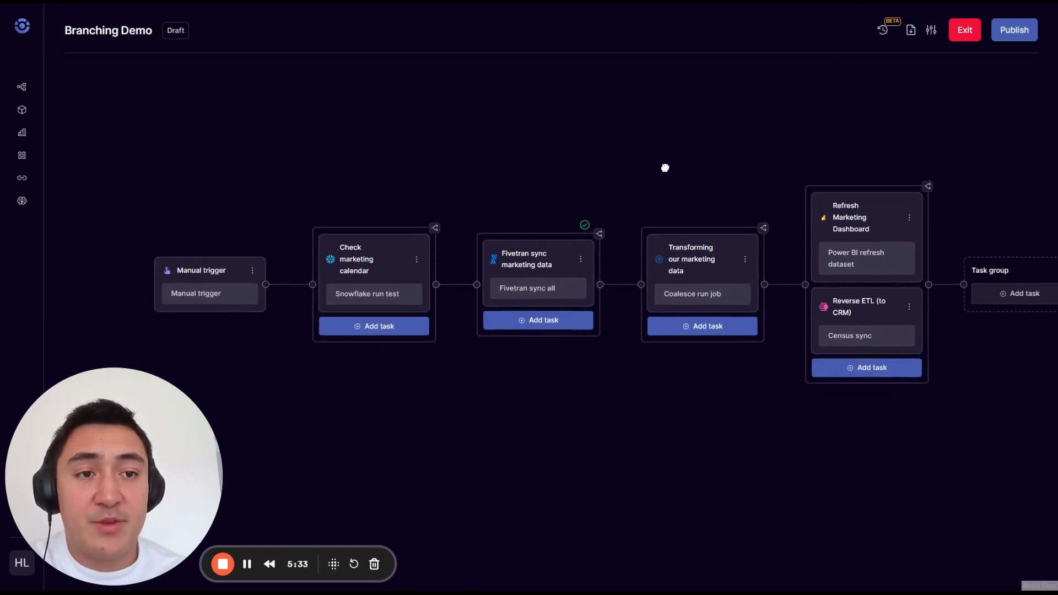
left_click(1014, 30)
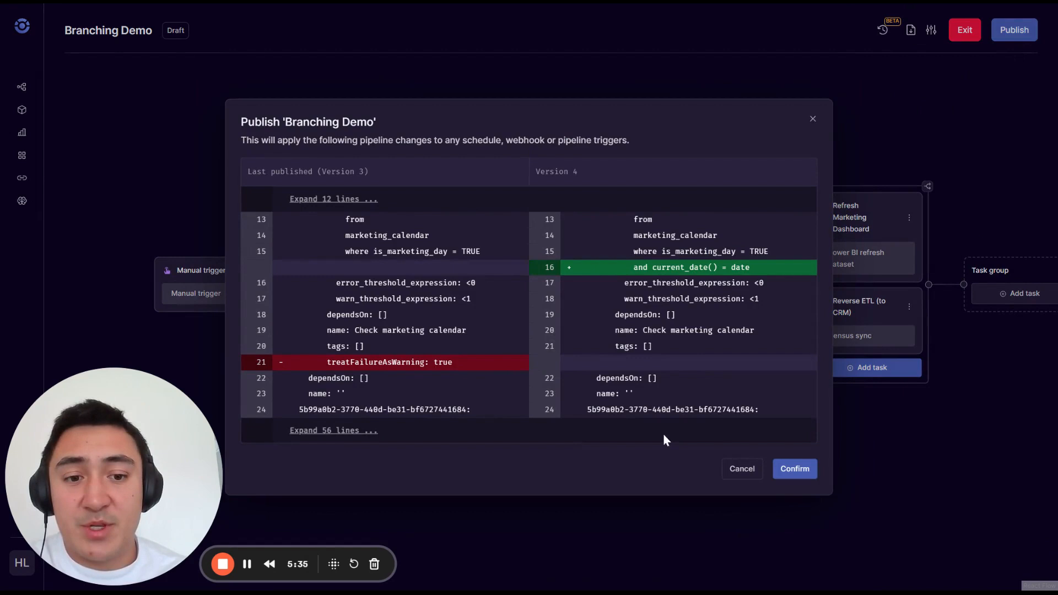
left_click(793, 467)
left_click_drag(677, 462, 633, 437)
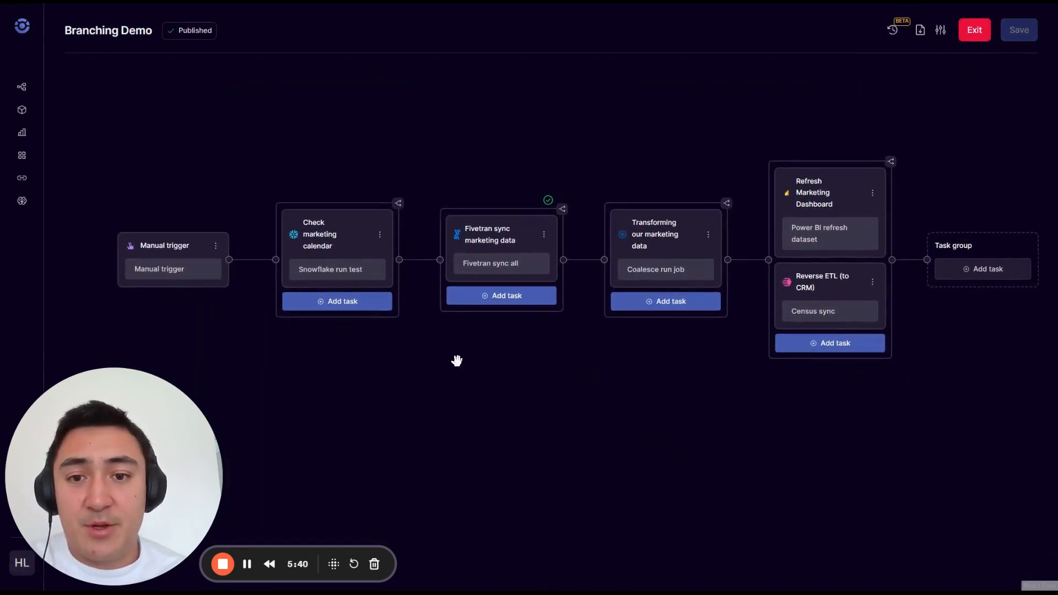
left_click_drag(547, 366, 520, 354)
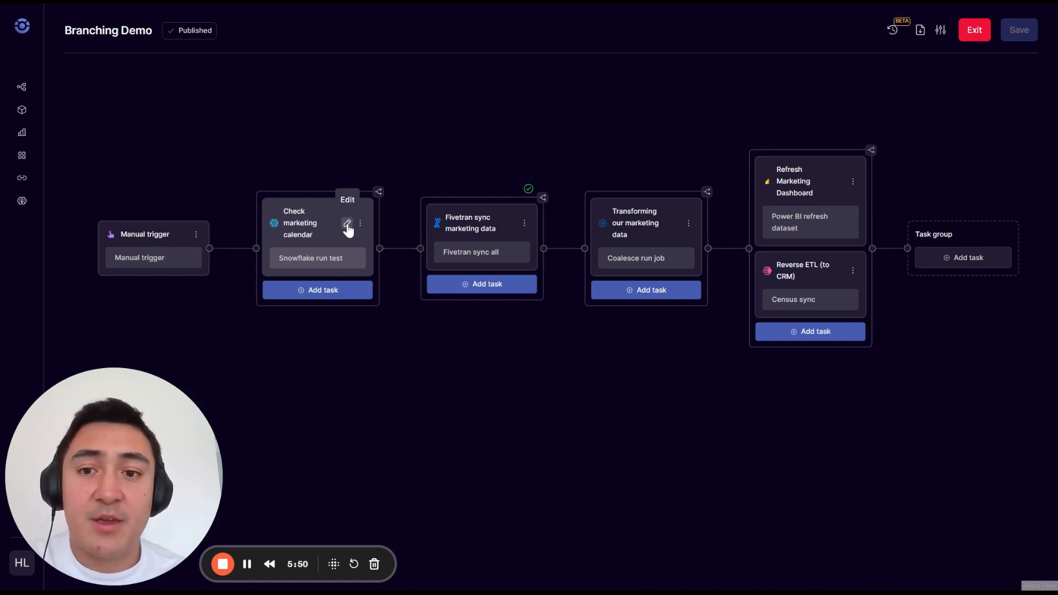
Step: Browse the integration jobs available for the Check marketing calendar task and close the list without choosing another job
left_click(347, 226)
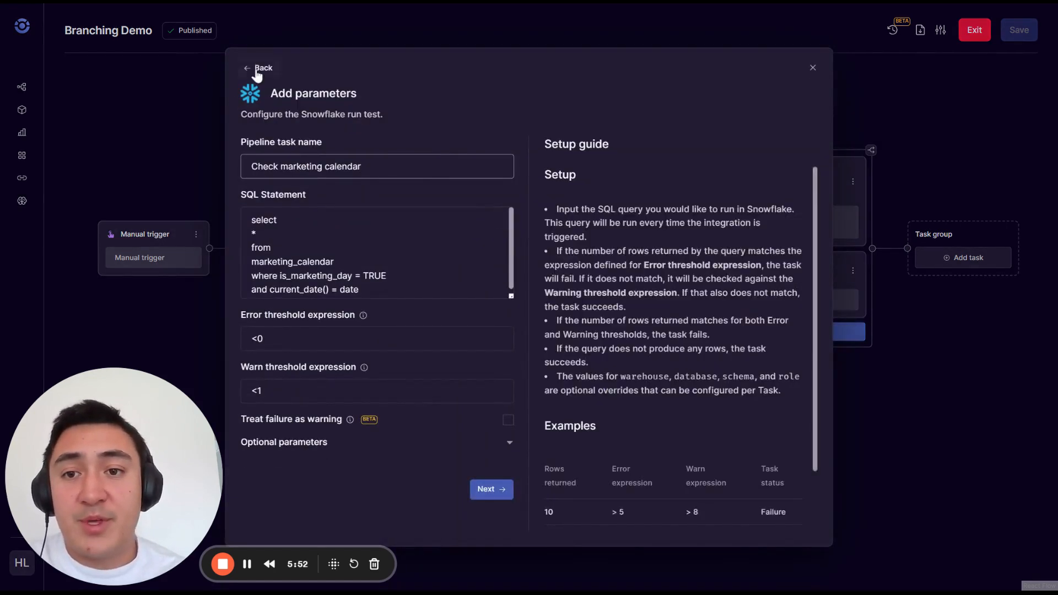
left_click(262, 67)
scroll(593, 353, "down", 12)
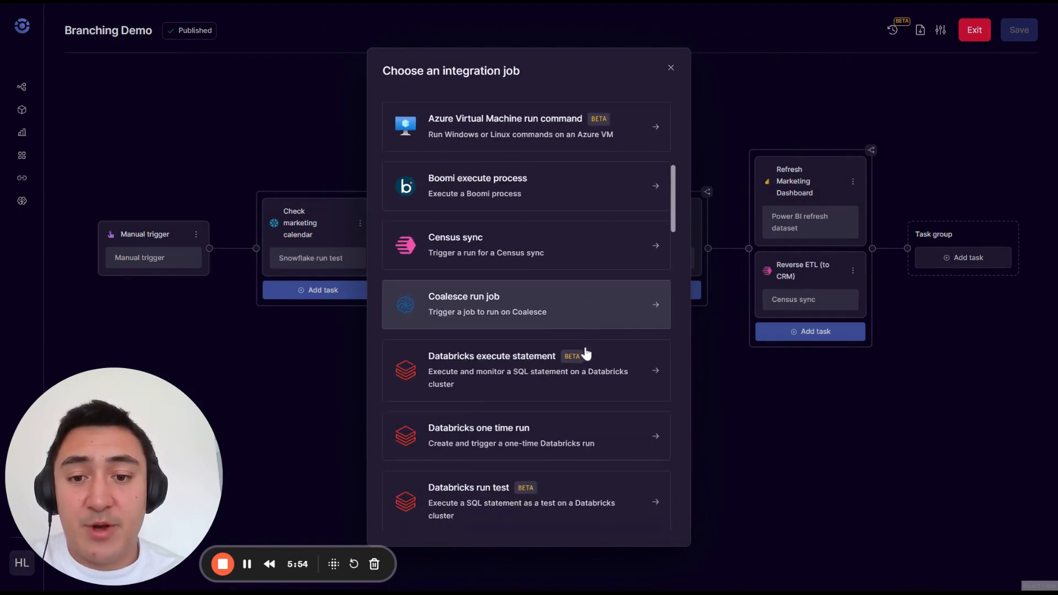
scroll(534, 360, "down", 10)
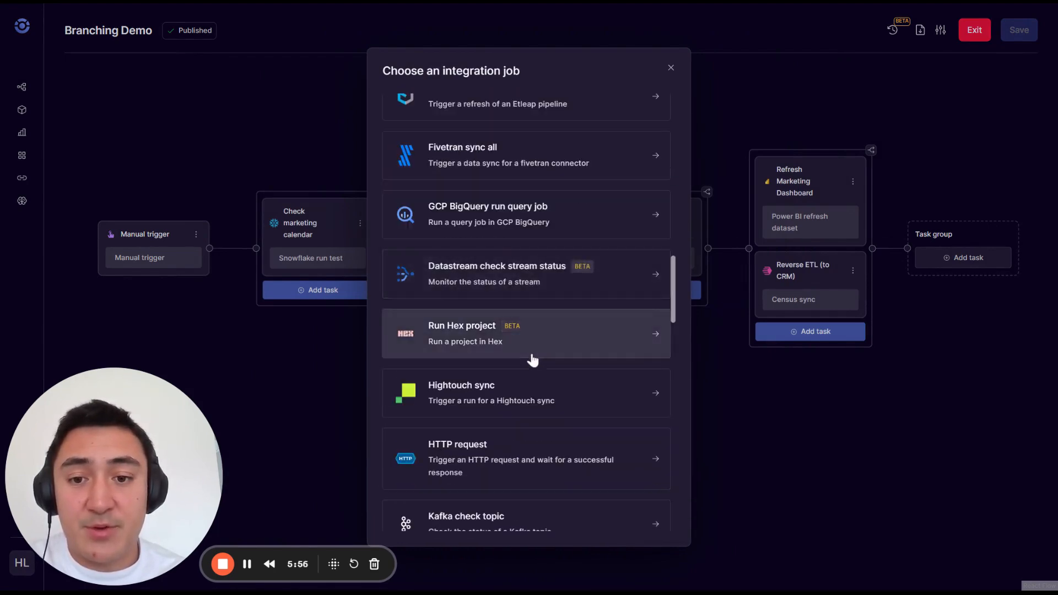
scroll(533, 362, "up", 10)
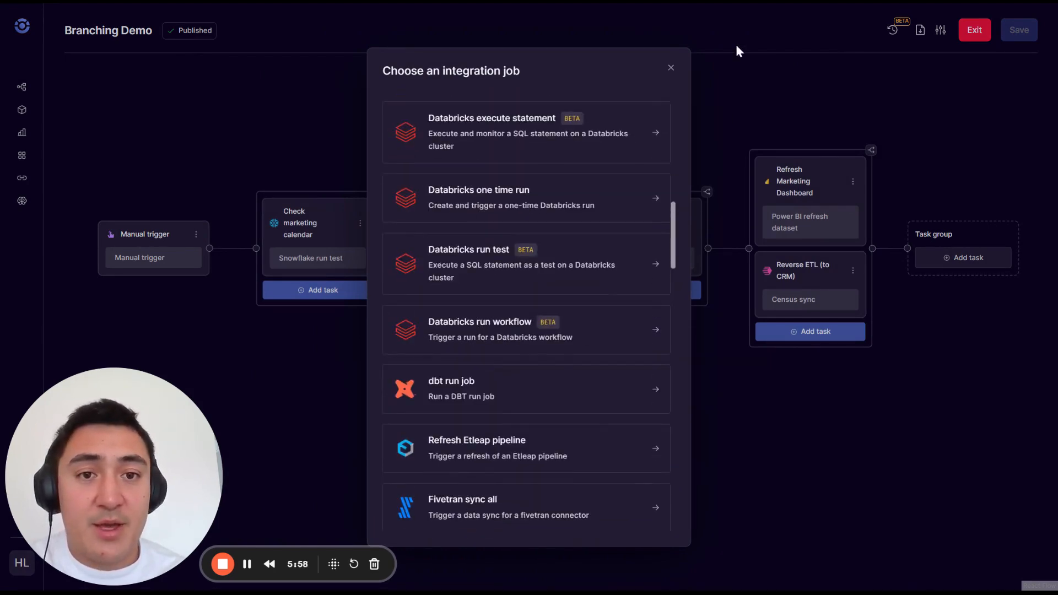
left_click(670, 68)
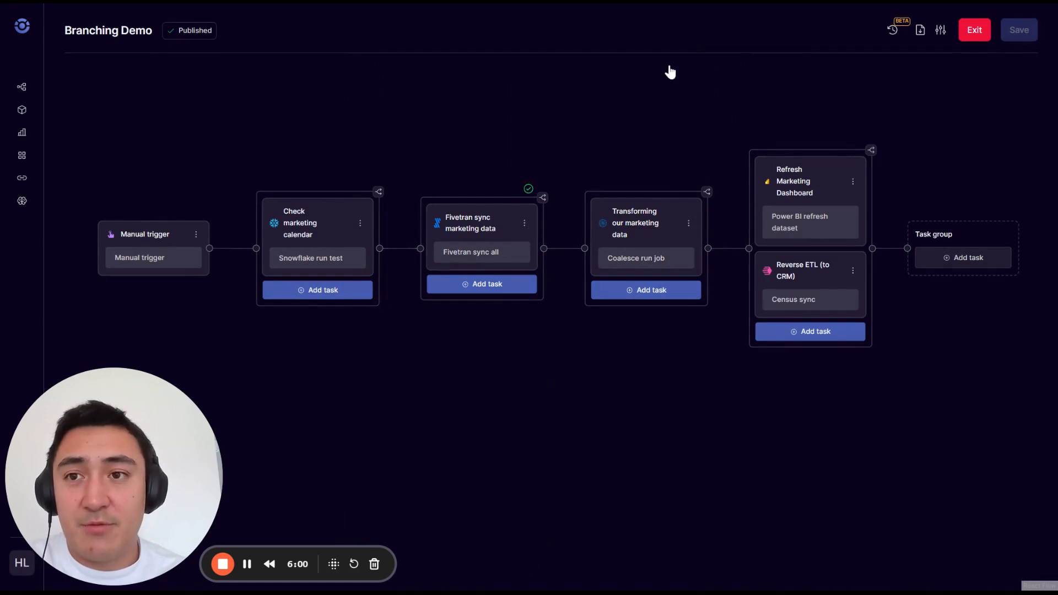